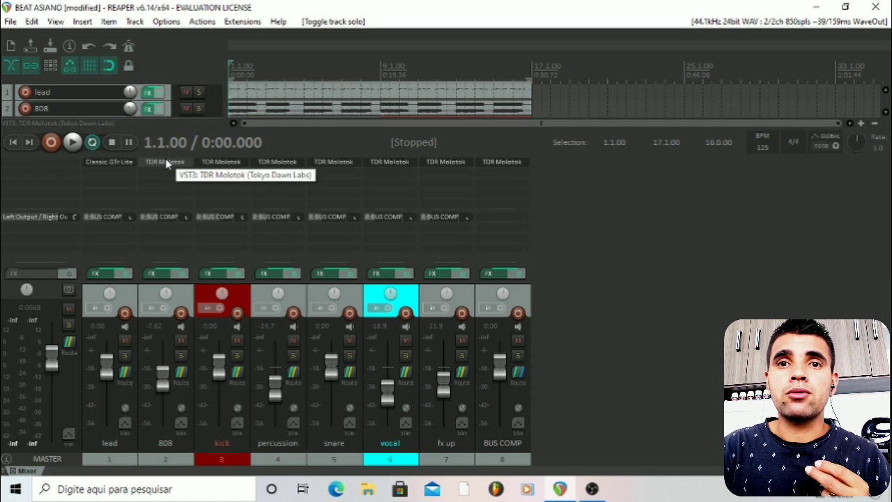
Open the TDR Molotok compressor on the 808 track, solo that track and start playback
{"action": "left_click", "coordinate": [166, 161]}
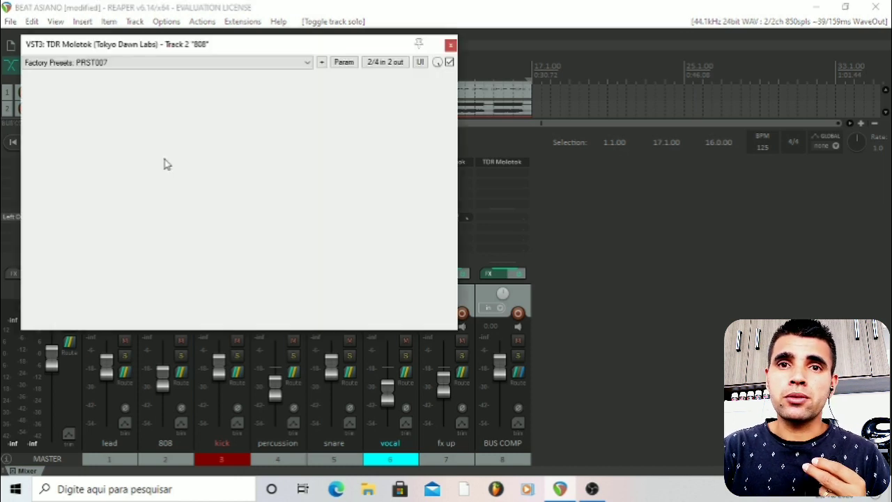
{"action": "left_click_drag", "start_coordinate": [211, 46], "coordinate": [521, 134]}
{"action": "left_click", "coordinate": [198, 109]}
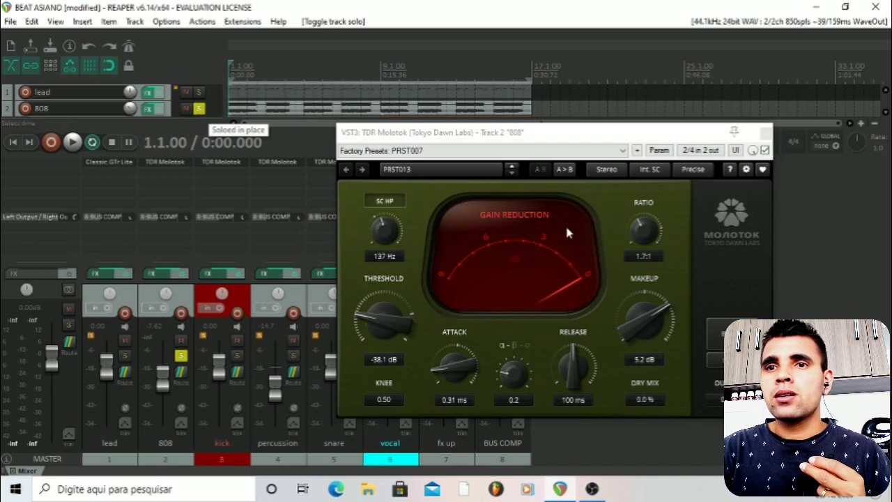
{"action": "key", "text": "space"}
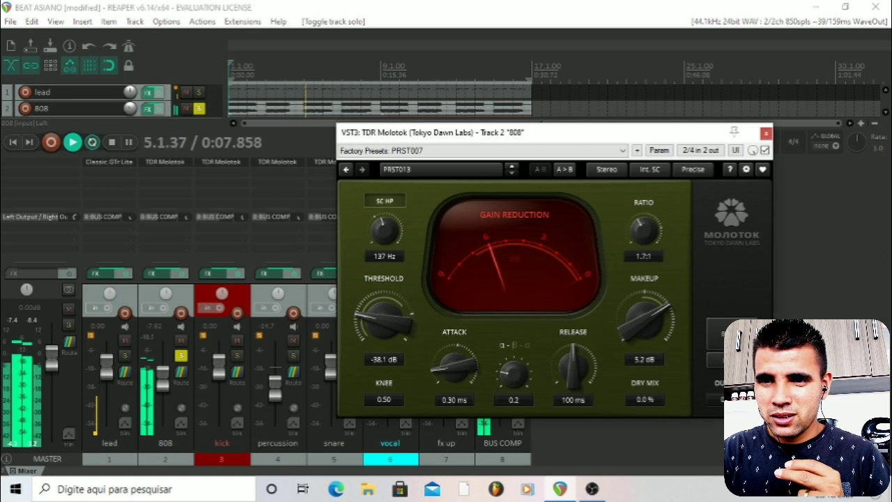
Set the 808 compressor's attack to 0.26 ms and threshold to -18.1 dB, and stop playback
{"action": "left_click_drag", "start_coordinate": [468, 369], "coordinate": [468, 376]}
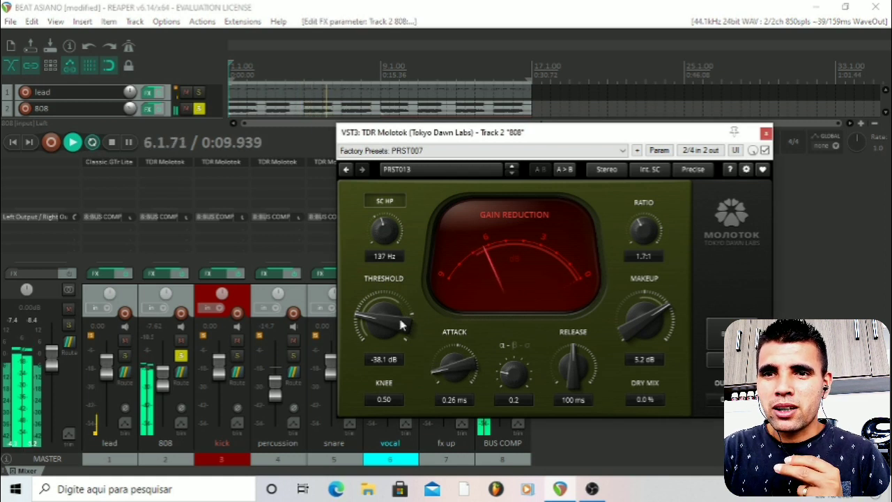
{"action": "left_click_drag", "start_coordinate": [397, 322], "coordinate": [398, 306]}
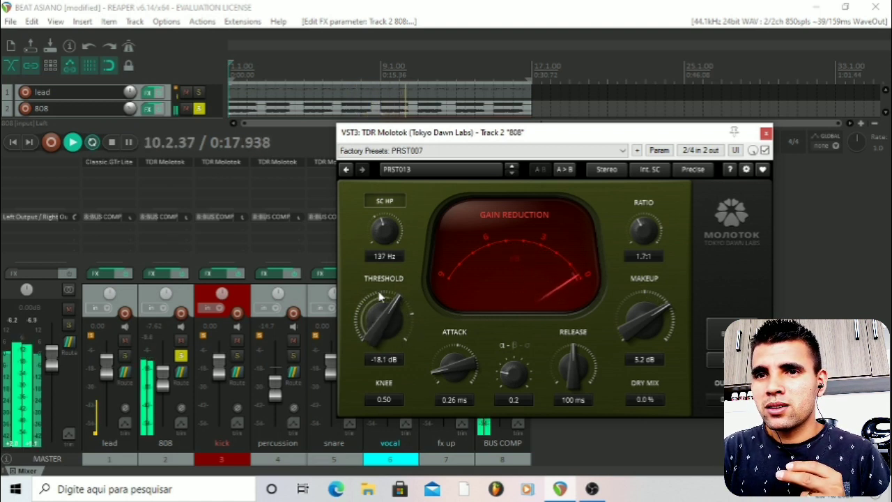
{"action": "key", "text": "space"}
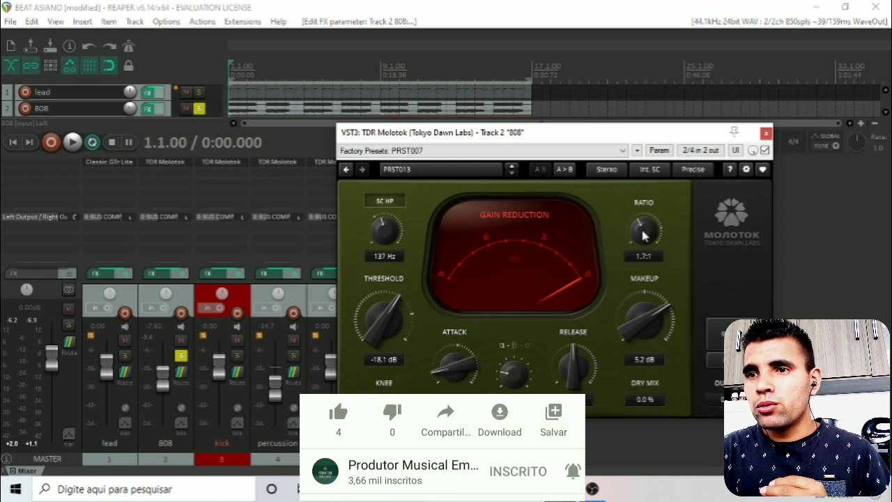
Examine the compressor's preset list and its channel mode and sidechain source options
{"action": "left_click", "coordinate": [419, 169]}
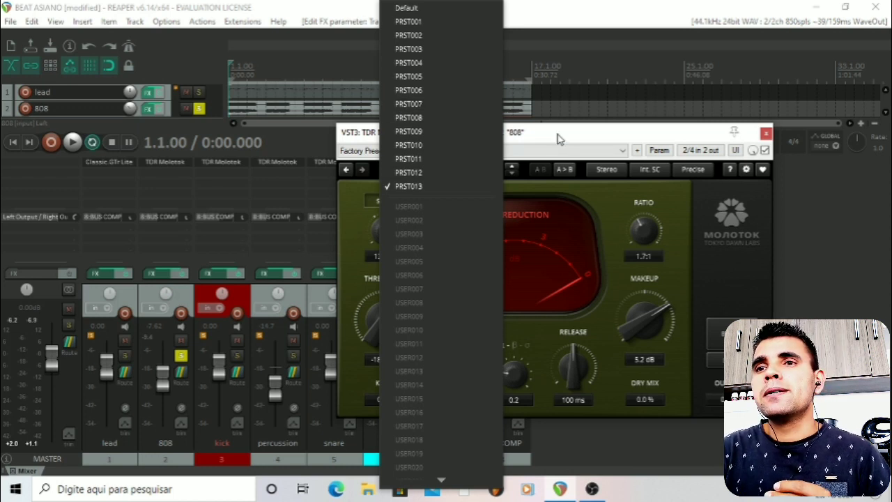
{"action": "left_click", "coordinate": [604, 194]}
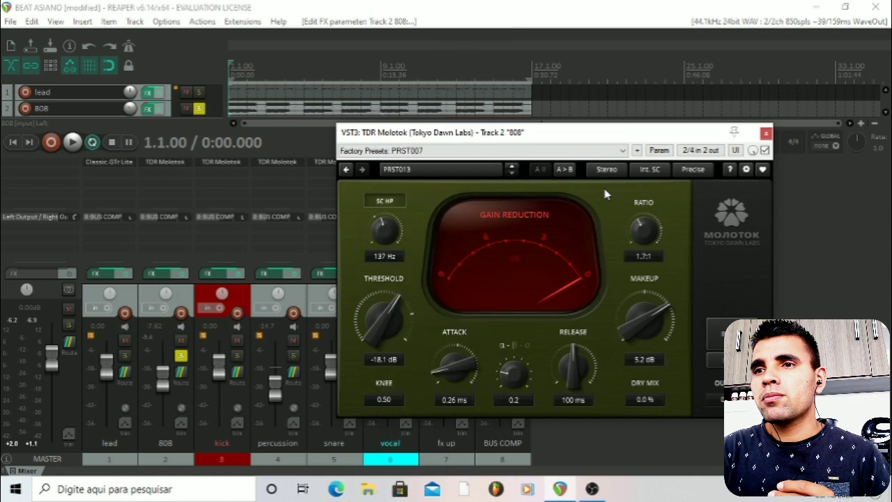
{"action": "left_click", "coordinate": [616, 174]}
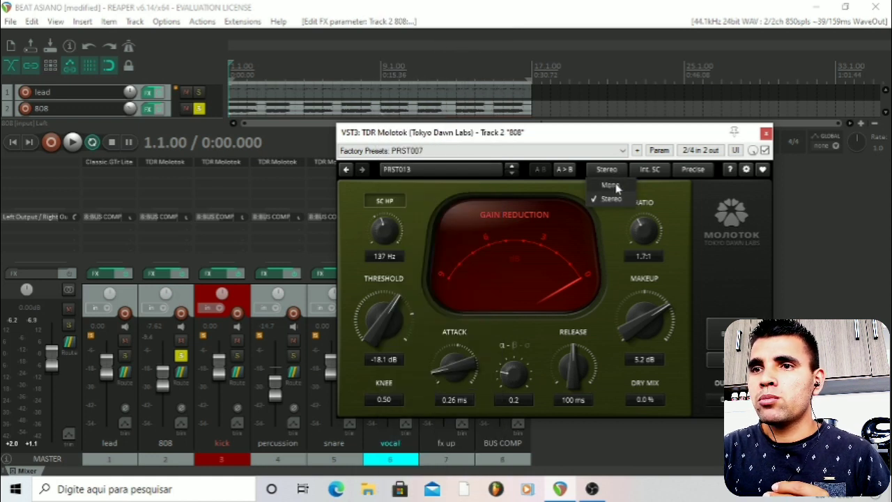
{"action": "left_click", "coordinate": [655, 189]}
{"action": "left_click", "coordinate": [653, 172]}
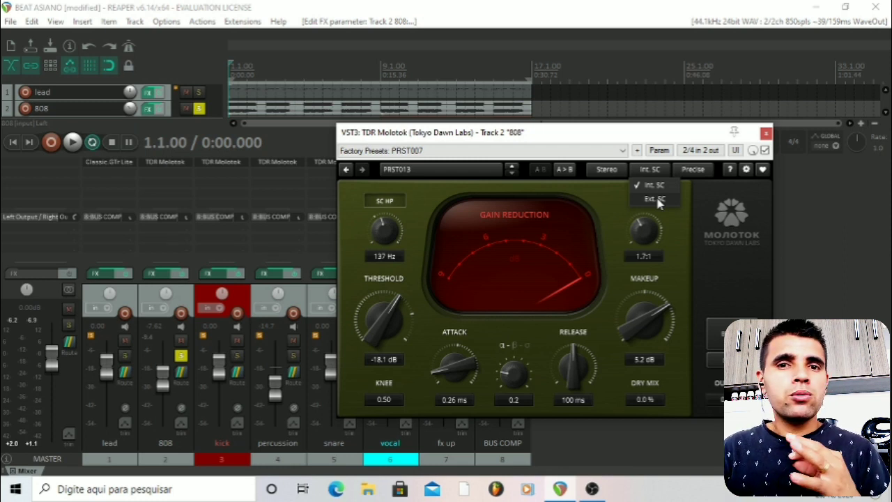
{"action": "left_click", "coordinate": [687, 171]}
Try the compressor's Eco quality mode and return it to Precise
{"action": "left_click", "coordinate": [687, 171]}
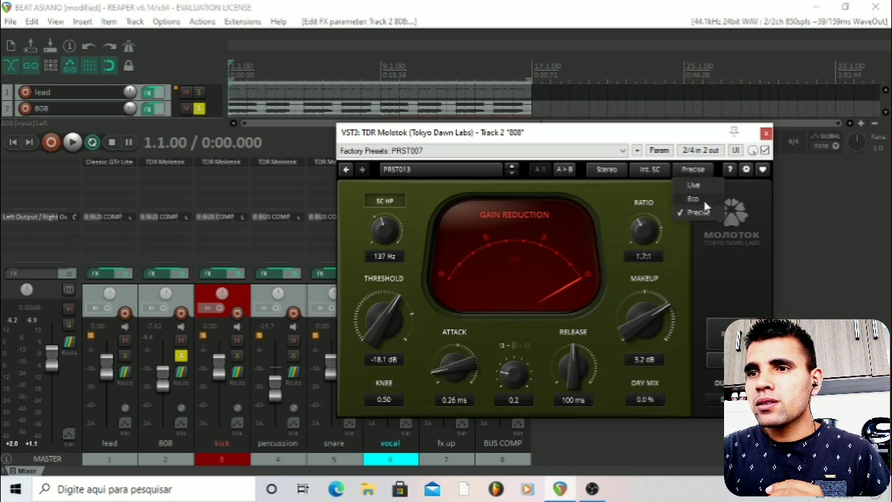
{"action": "left_click", "coordinate": [702, 201]}
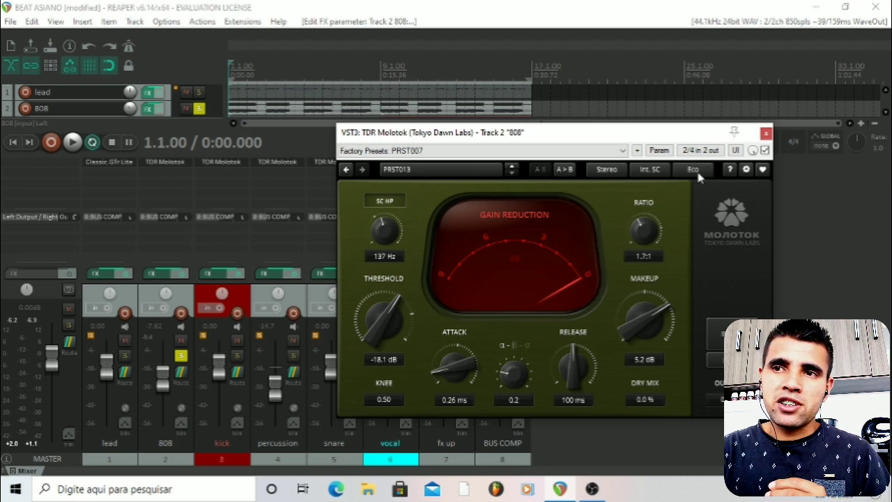
{"action": "left_click", "coordinate": [697, 174]}
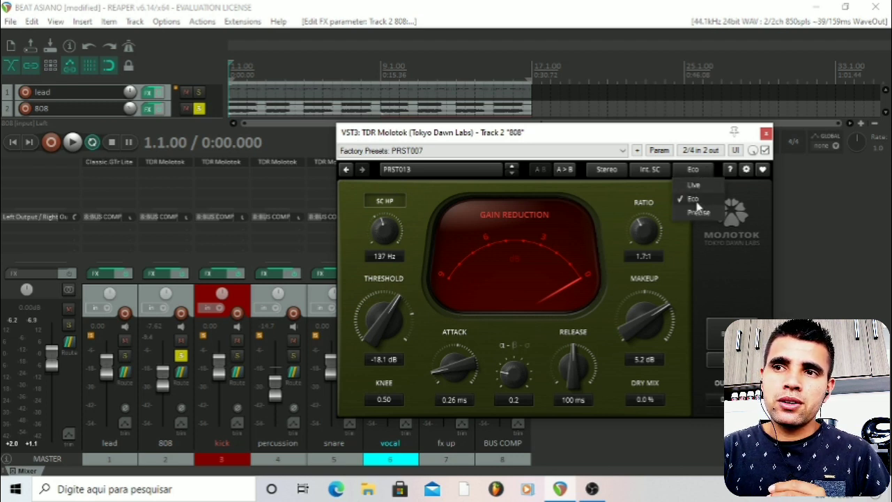
{"action": "left_click", "coordinate": [699, 212]}
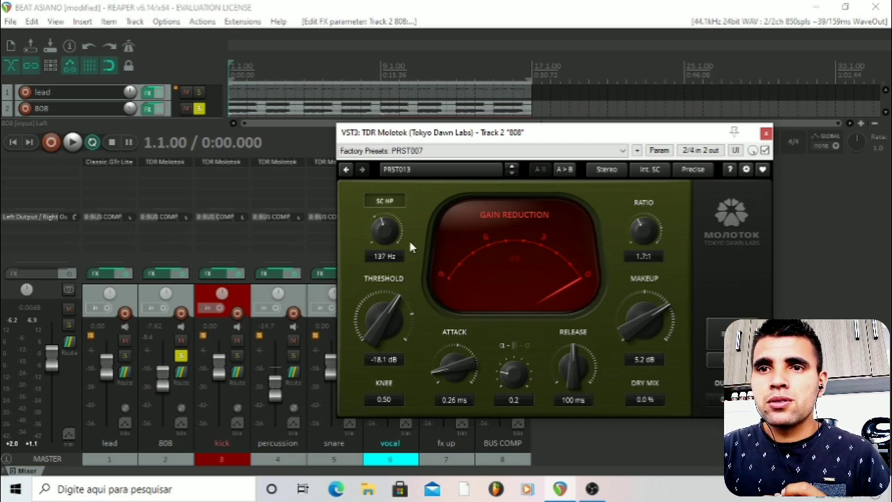
While the 808 plays, set its compressor's knee to 1.00 and the α-β-σ knob to 0.8
{"action": "key", "text": "space"}
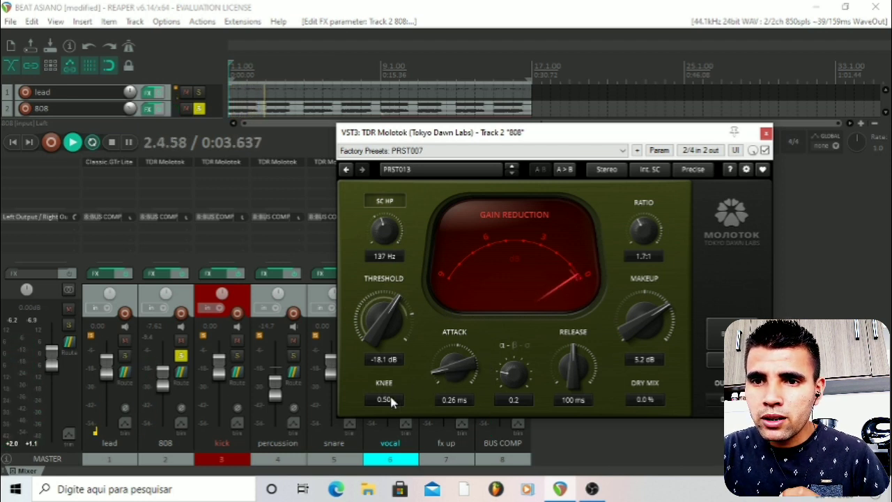
{"action": "left_click_drag", "start_coordinate": [390, 395], "coordinate": [390, 380]}
{"action": "scroll", "coordinate": [389, 398], "scroll_direction": "up", "scroll_amount": 3}
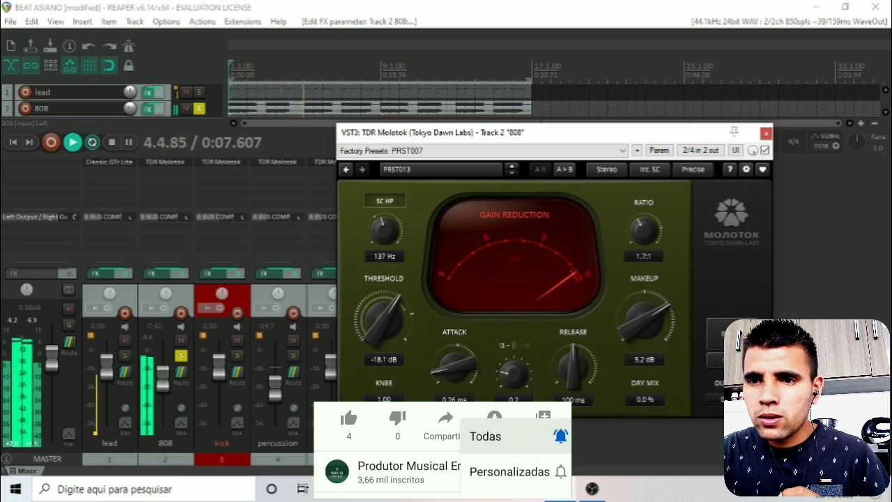
{"action": "scroll", "coordinate": [514, 377], "scroll_direction": "up", "scroll_amount": 3}
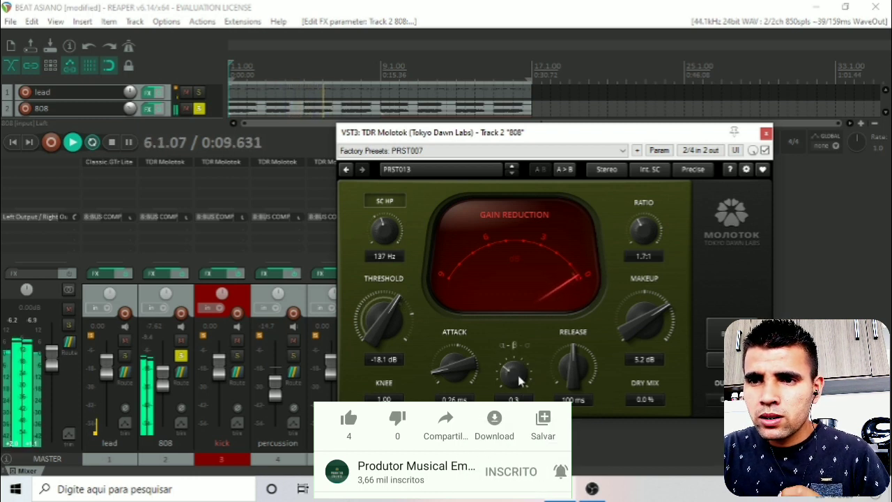
{"action": "scroll", "coordinate": [513, 377], "scroll_direction": "up", "scroll_amount": 3}
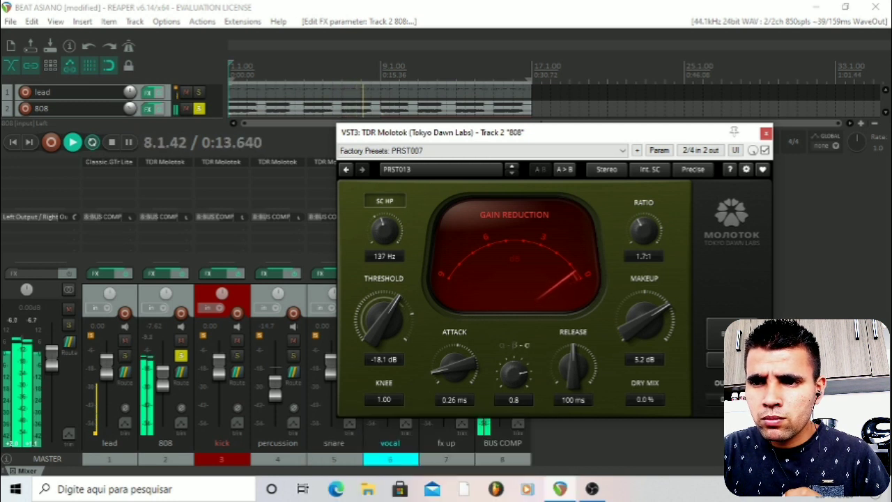
Raise the 808 compressor's dry mix to 100%
{"action": "scroll", "coordinate": [648, 398], "scroll_direction": "up", "scroll_amount": 3}
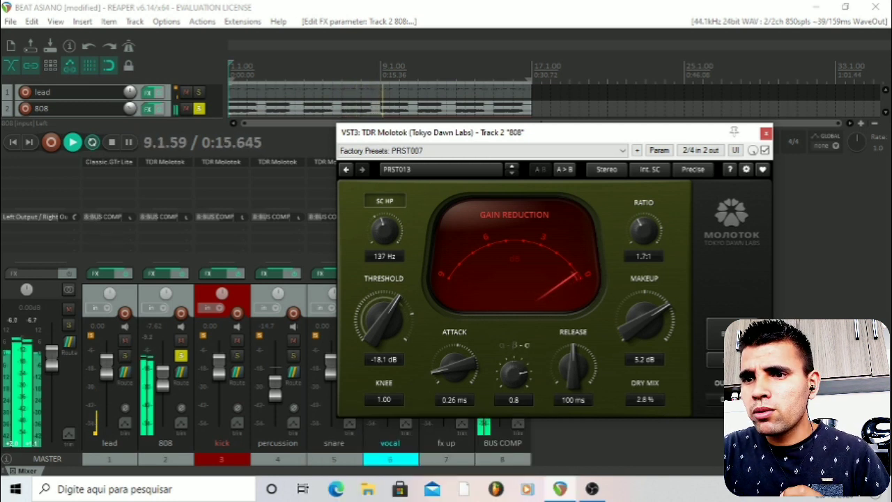
{"action": "scroll", "coordinate": [644, 399], "scroll_direction": "up", "scroll_amount": 10}
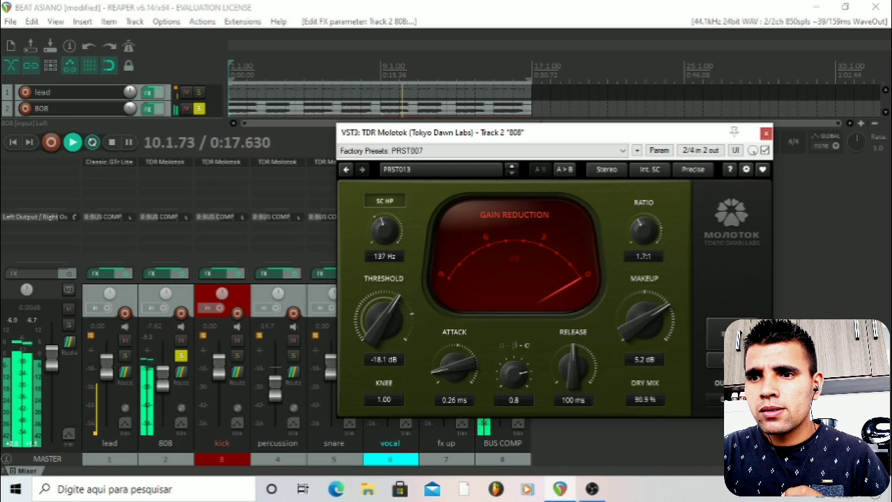
{"action": "scroll", "coordinate": [644, 398], "scroll_direction": "up", "scroll_amount": 5}
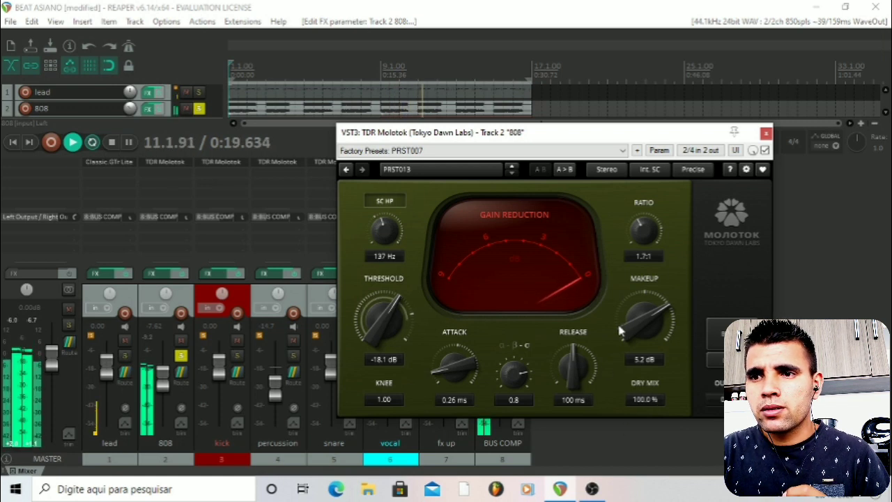
Lower the 808 compressor's makeup gain to 0.3 dB and close the plugin window
{"action": "left_click_drag", "start_coordinate": [644, 317], "coordinate": [644, 342]}
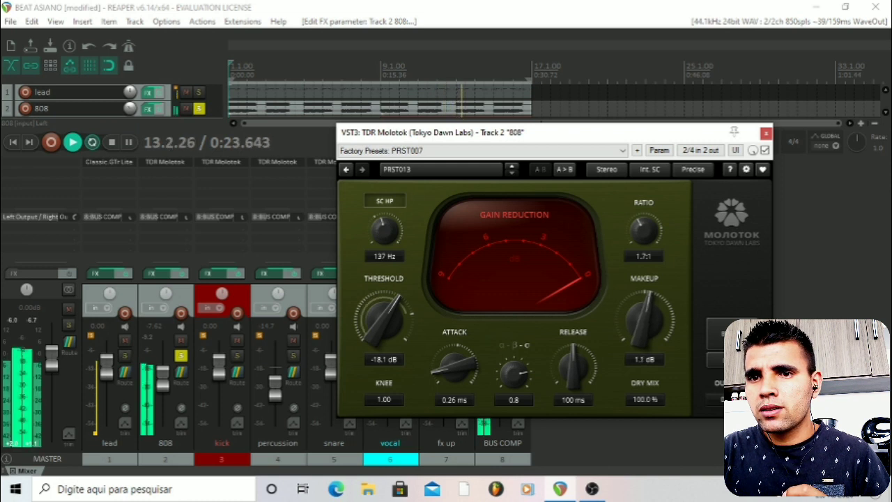
{"action": "left_click_drag", "start_coordinate": [644, 345], "coordinate": [632, 371]}
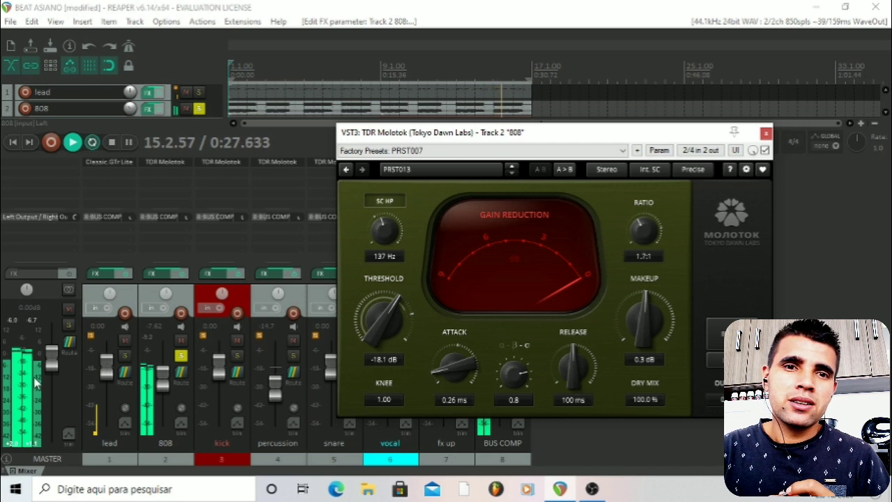
{"action": "left_click", "coordinate": [765, 132]}
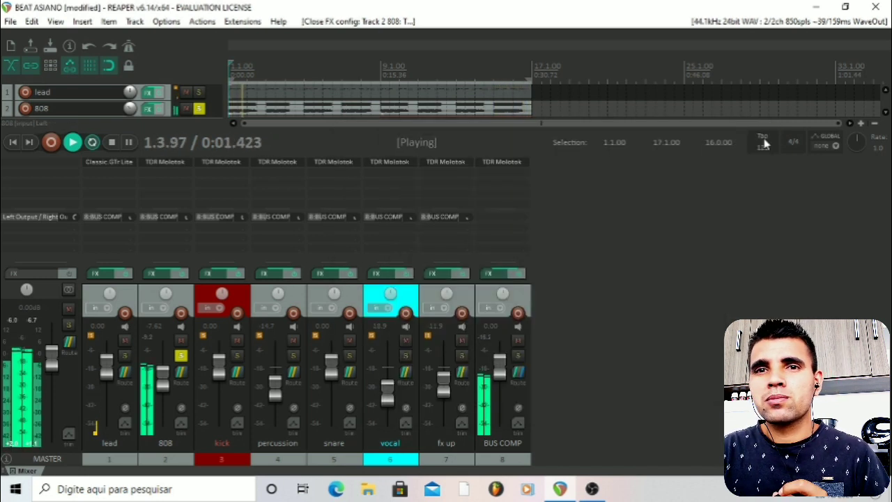
Open the TDR Molotok compressor on the kick track, bring that track into view and stop playback
{"action": "left_click", "coordinate": [232, 164]}
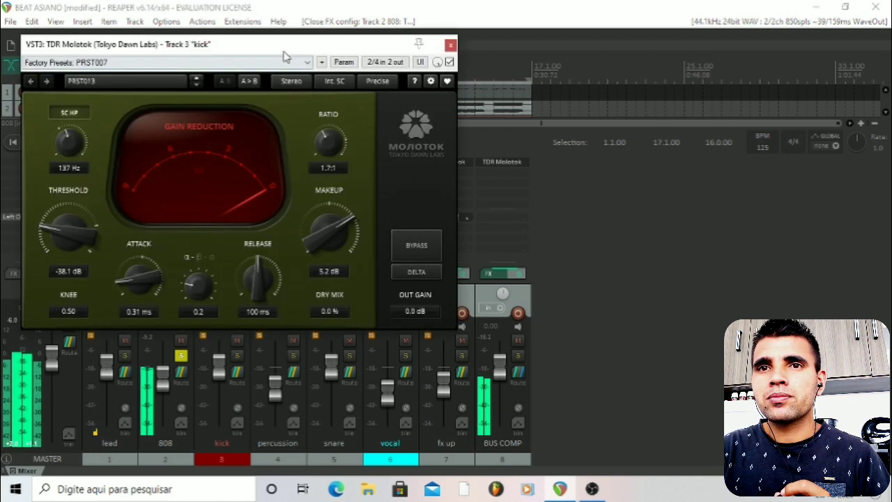
{"action": "left_click_drag", "start_coordinate": [283, 52], "coordinate": [715, 208]}
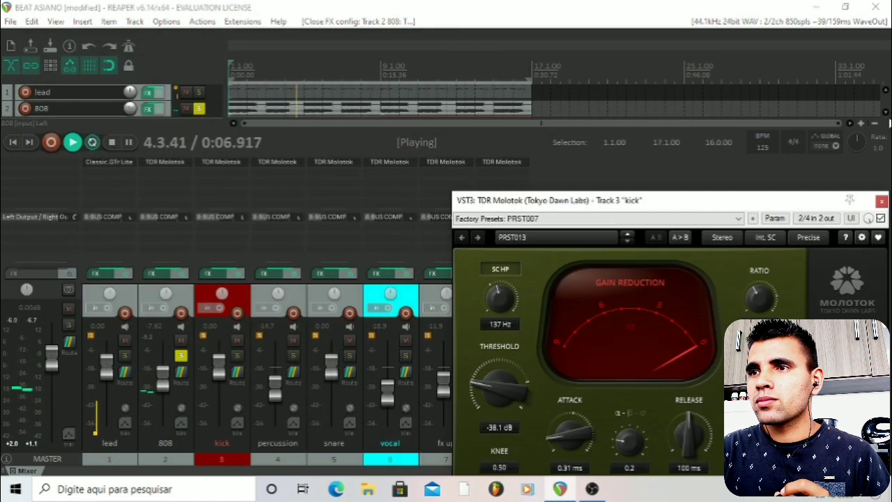
{"action": "scroll", "coordinate": [884, 117], "scroll_direction": "down", "scroll_amount": 2}
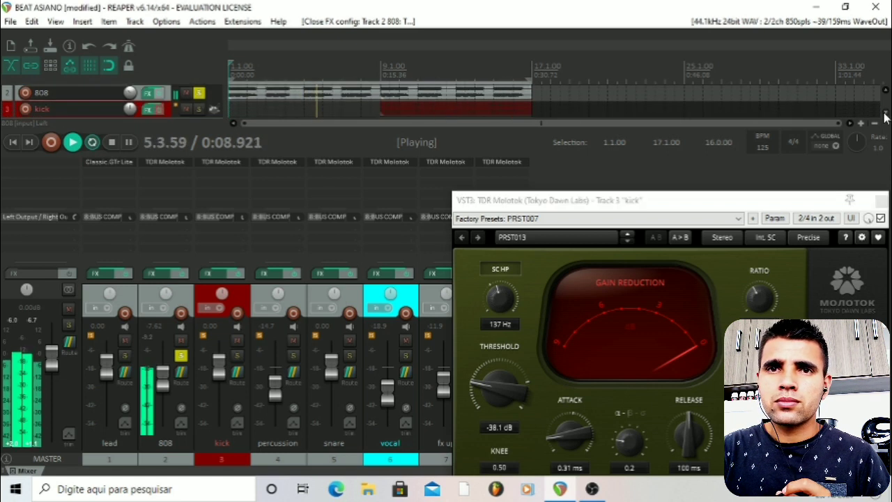
{"action": "key", "text": "space"}
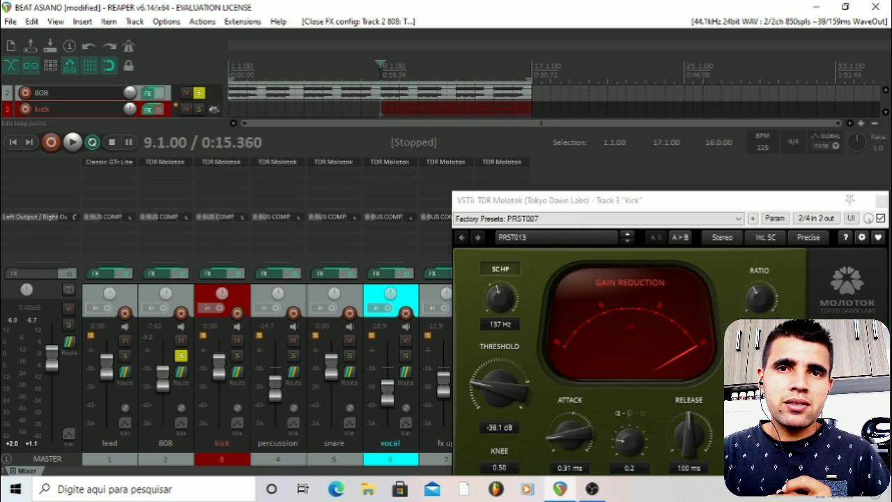
Solo the kick track instead of the 808 and play it from bar 9
{"action": "left_click", "coordinate": [198, 108]}
{"action": "left_click", "coordinate": [199, 92]}
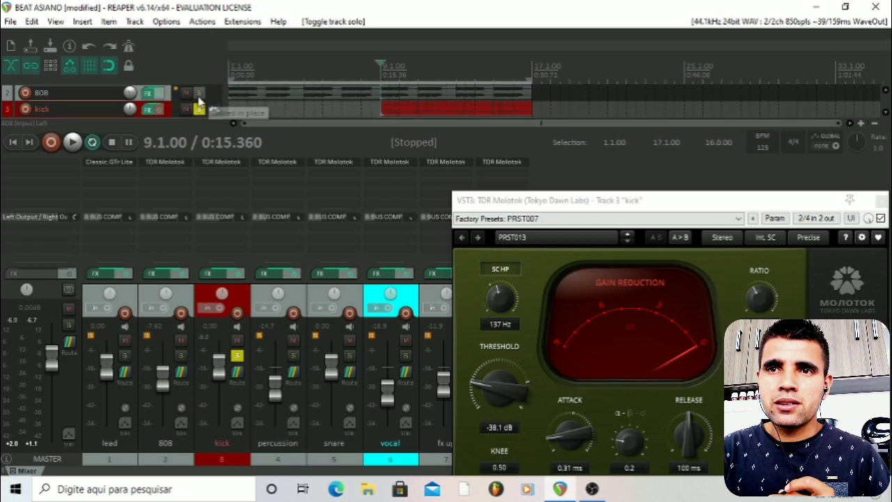
{"action": "key", "text": "space"}
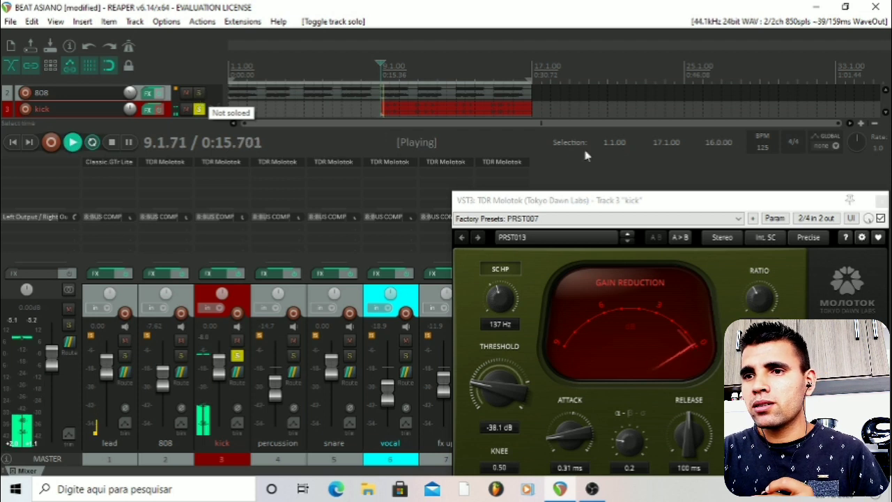
Set the kick compressor's sidechain high-pass to 158 Hz and its release to 20 ms
{"action": "left_click_drag", "start_coordinate": [506, 300], "coordinate": [506, 295]}
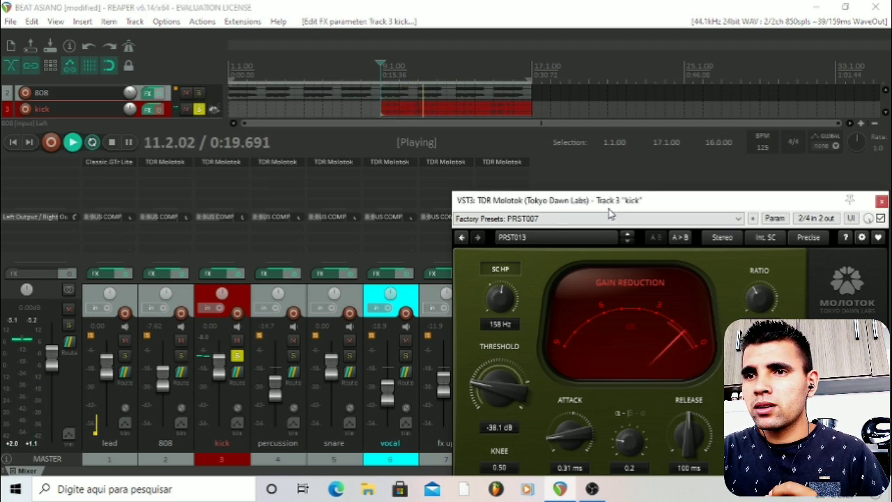
{"action": "left_click_drag", "start_coordinate": [612, 204], "coordinate": [541, 79]}
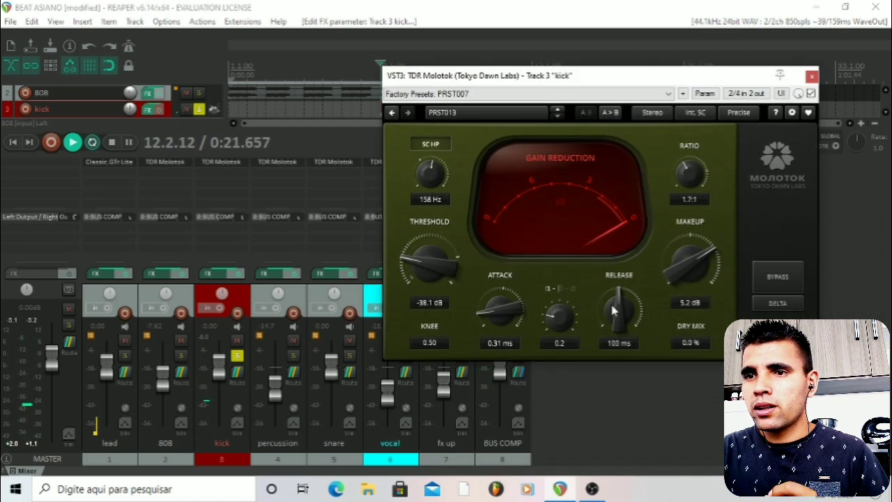
{"action": "left_click_drag", "start_coordinate": [619, 310], "coordinate": [612, 345]}
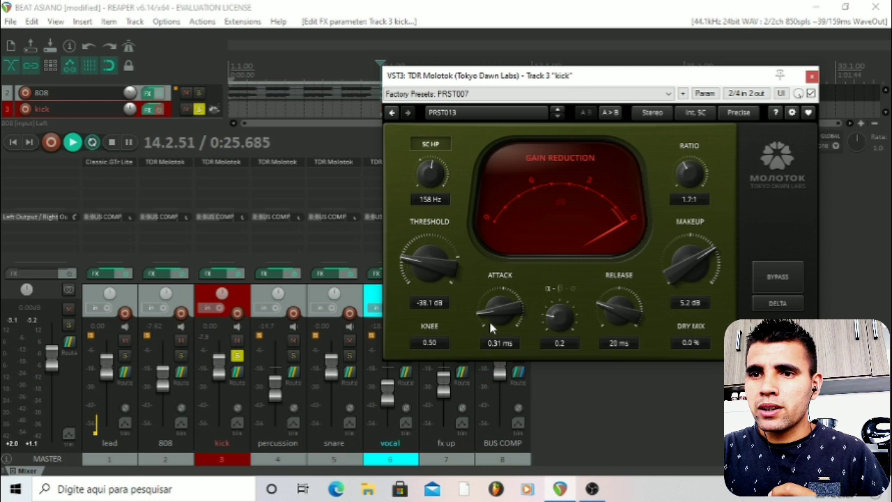
Set the kick compressor's attack to 0.17 ms, knee to 0.68 and threshold to -23.7 dB
{"action": "left_click_drag", "start_coordinate": [499, 343], "coordinate": [429, 337]}
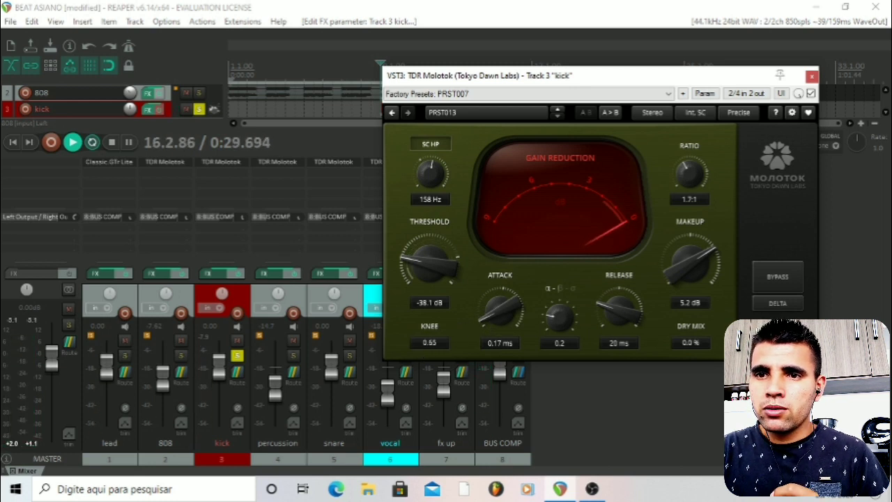
{"action": "left_click_drag", "start_coordinate": [431, 255], "coordinate": [431, 239]}
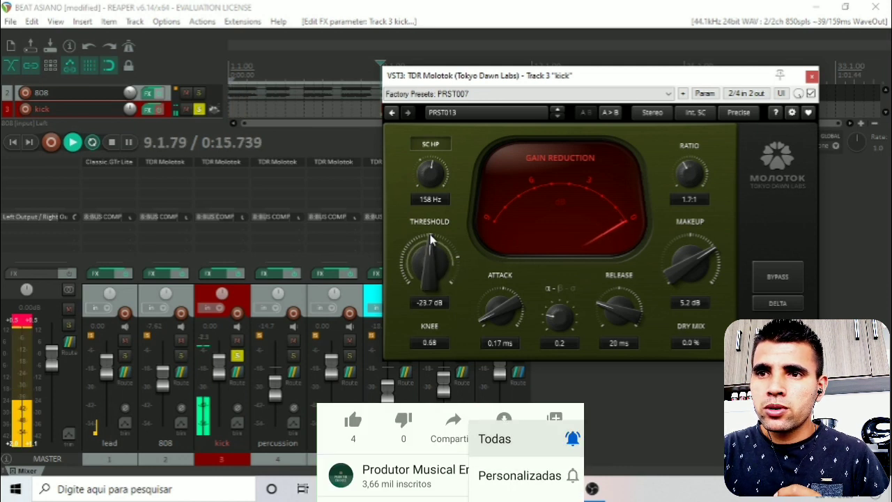
Set the kick compressor's threshold to -23.4 dB, ratio to 1.9:1 and dry mix to 100%, and close it
{"action": "left_click_drag", "start_coordinate": [426, 269], "coordinate": [426, 267]}
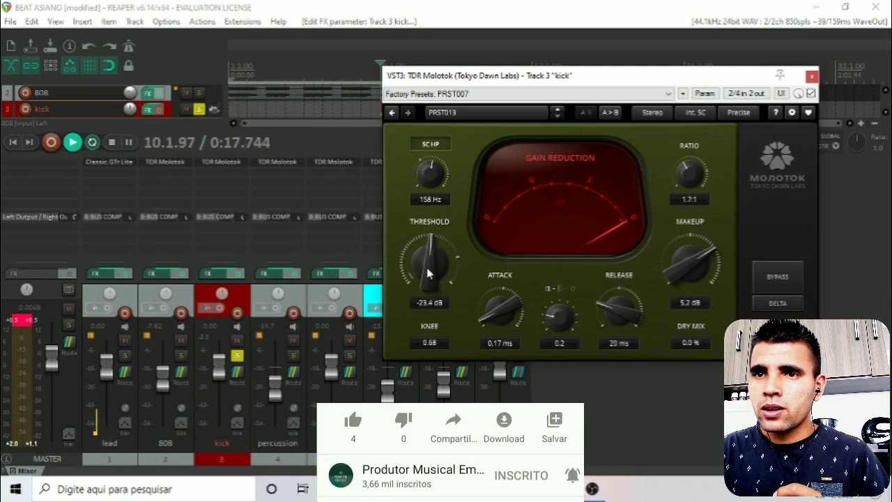
{"action": "left_click_drag", "start_coordinate": [694, 177], "coordinate": [694, 175]}
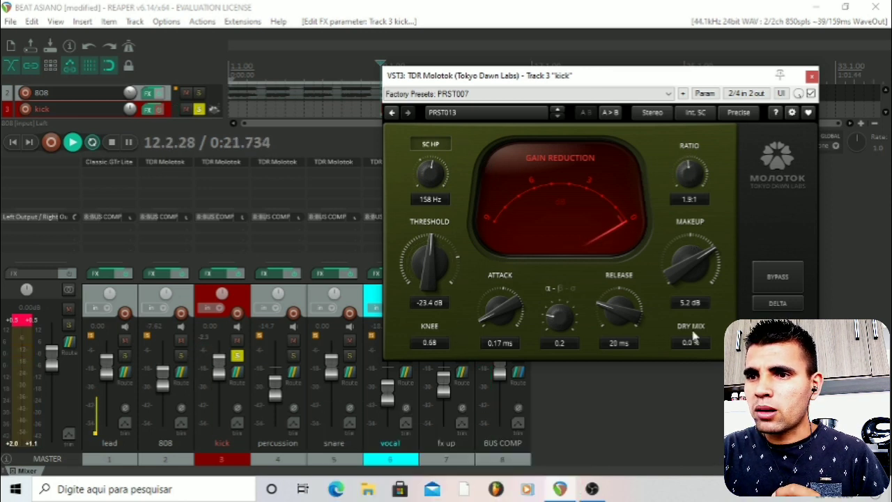
{"action": "left_click_drag", "start_coordinate": [697, 339], "coordinate": [696, 307]}
{"action": "left_click", "coordinate": [786, 306]}
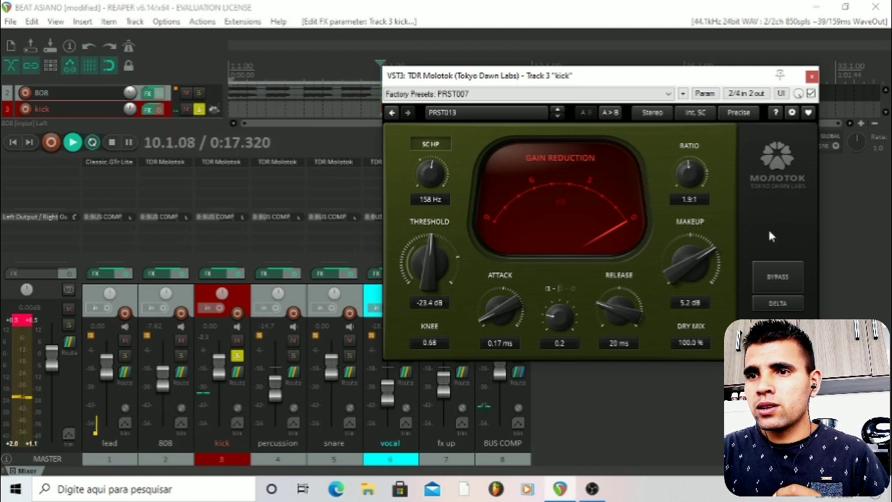
{"action": "left_click", "coordinate": [811, 75]}
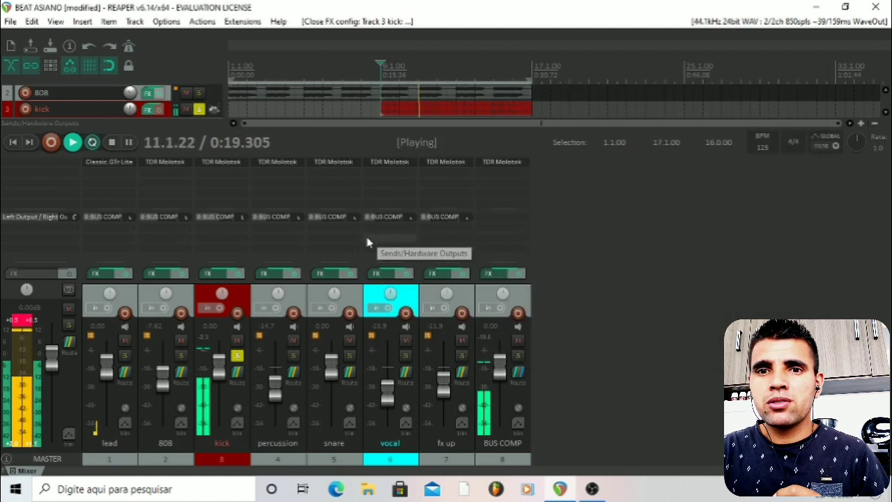
Stop playback, solo the percussion track instead of the kick and play it from bar 9
{"action": "key", "text": "space"}
{"action": "left_click", "coordinate": [237, 355]}
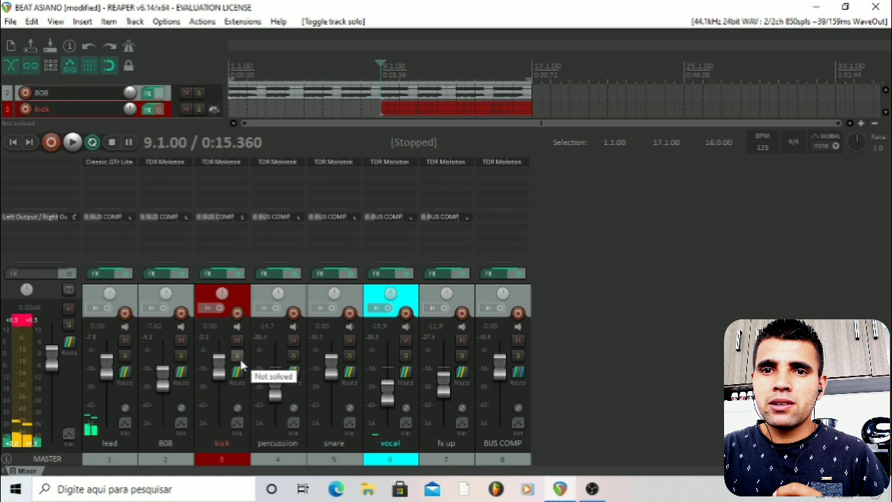
{"action": "left_click", "coordinate": [293, 356]}
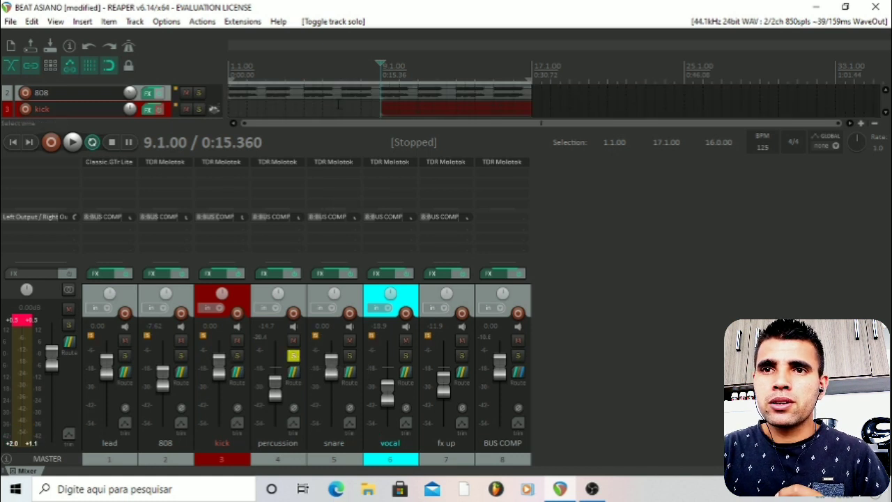
{"action": "key", "text": "space"}
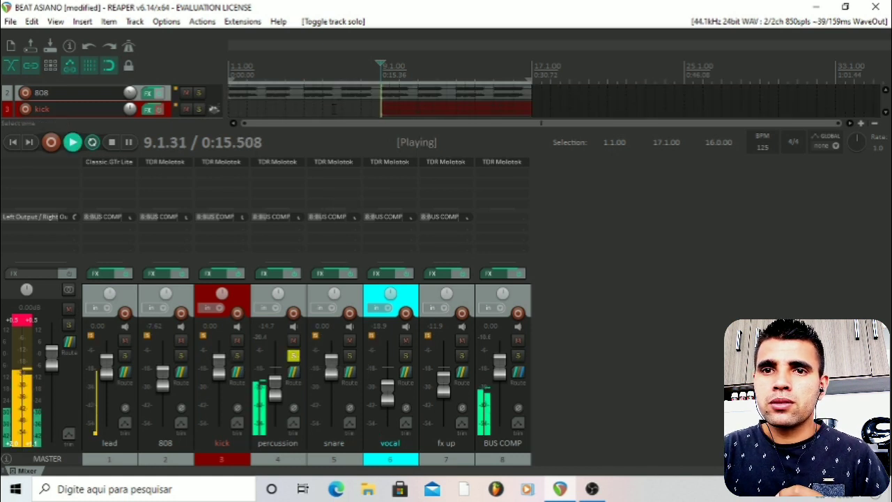
Open TDR Molotok on the percussion track and set its sidechain high-pass to 190 Hz
{"action": "left_click", "coordinate": [277, 162]}
{"action": "left_click_drag", "start_coordinate": [276, 48], "coordinate": [585, 100]}
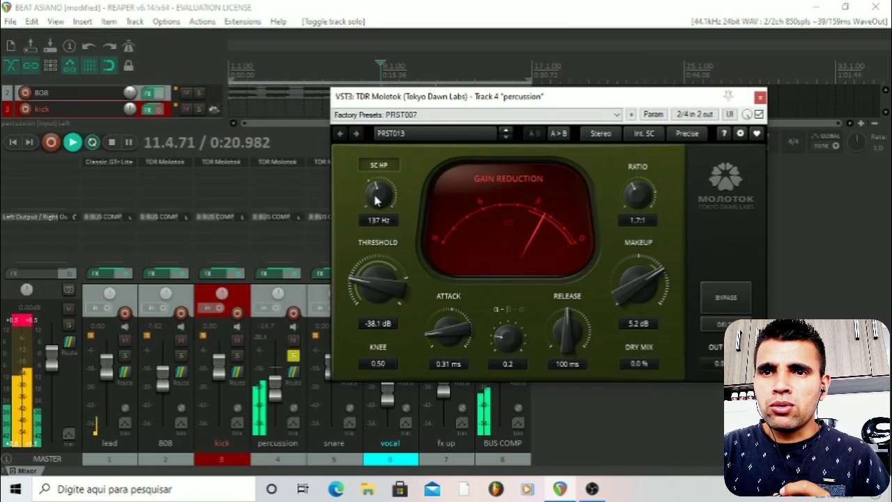
{"action": "left_click_drag", "start_coordinate": [376, 201], "coordinate": [378, 193]}
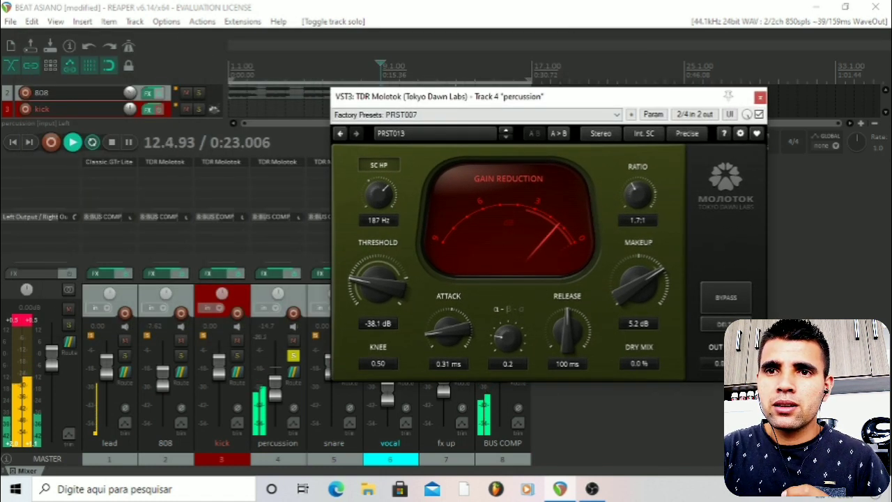
Set the percussion compressor's threshold to -42.4 dB, knee to 0.86 and attack to 0.62 ms
{"action": "left_click_drag", "start_coordinate": [393, 301], "coordinate": [392, 303]}
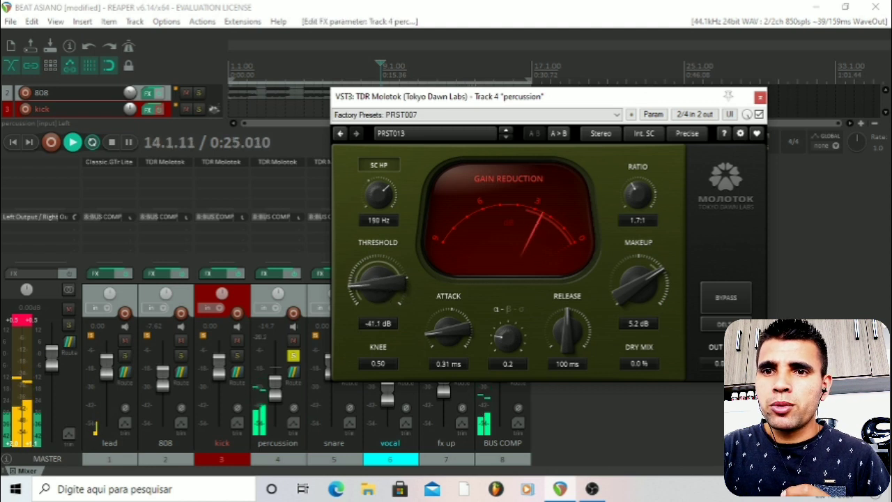
{"action": "left_click_drag", "start_coordinate": [378, 363], "coordinate": [377, 355]}
{"action": "left_click_drag", "start_coordinate": [448, 331], "coordinate": [449, 326]}
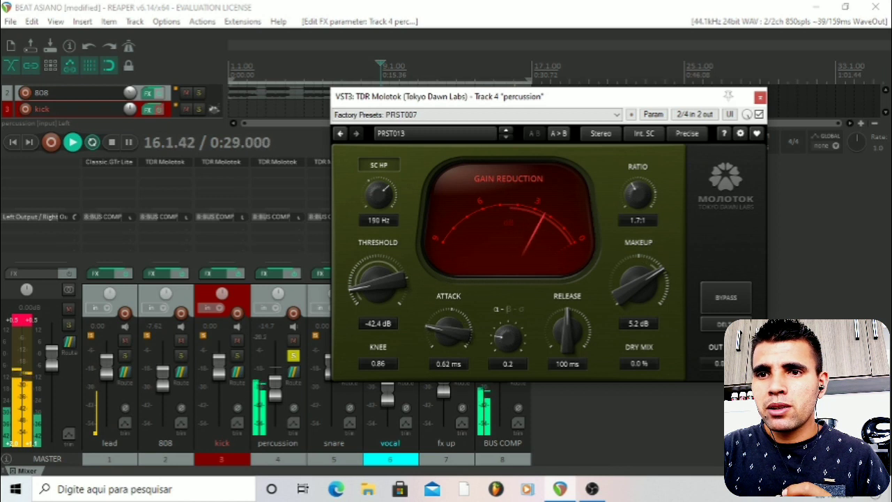
Set the percussion compressor's alpha-beta control to 0.4, release to 143 ms and dry mix to 100%, and compare the sound with the plugin bypassed
{"action": "left_click_drag", "start_coordinate": [507, 338], "coordinate": [508, 331]}
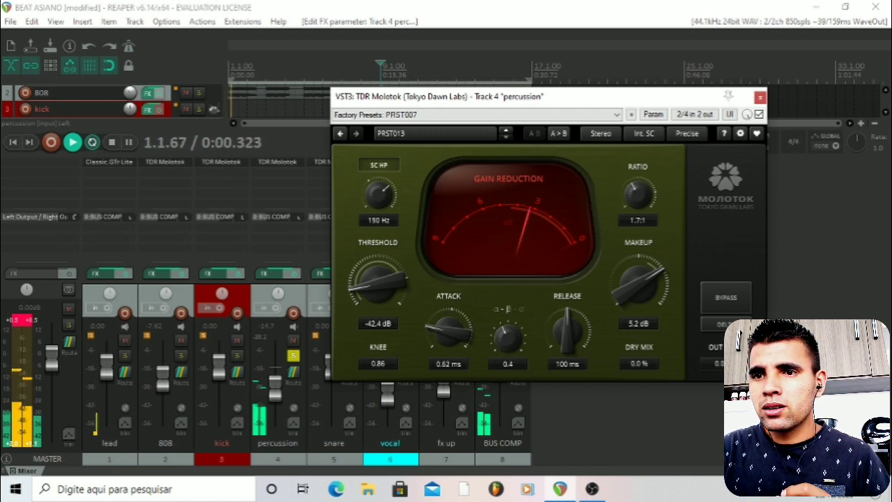
{"action": "left_click_drag", "start_coordinate": [567, 331], "coordinate": [567, 326]}
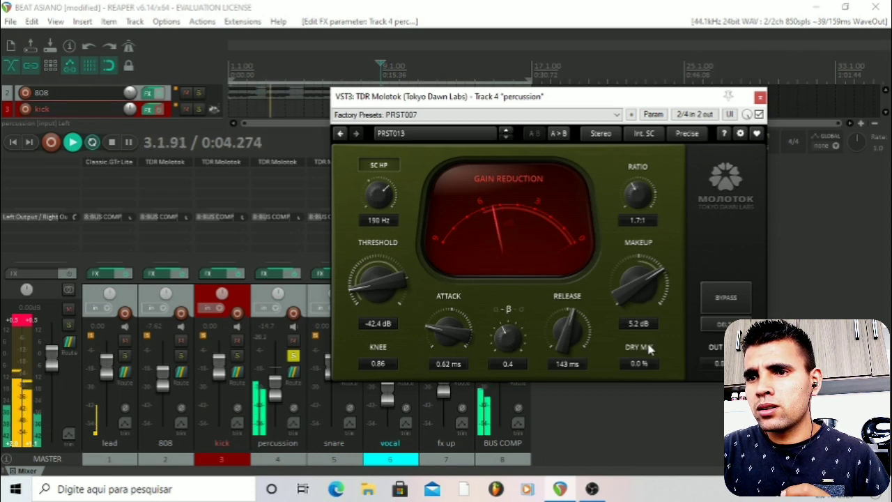
{"action": "left_click_drag", "start_coordinate": [639, 335], "coordinate": [640, 311]}
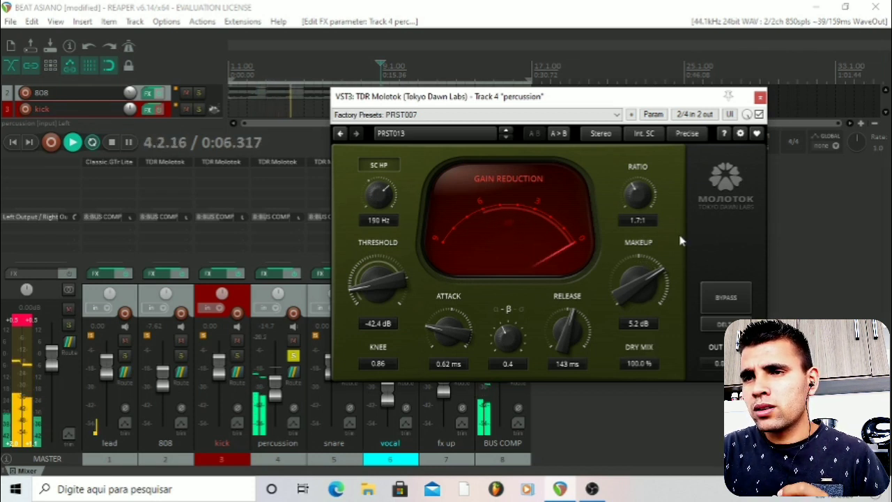
{"action": "left_click", "coordinate": [759, 114]}
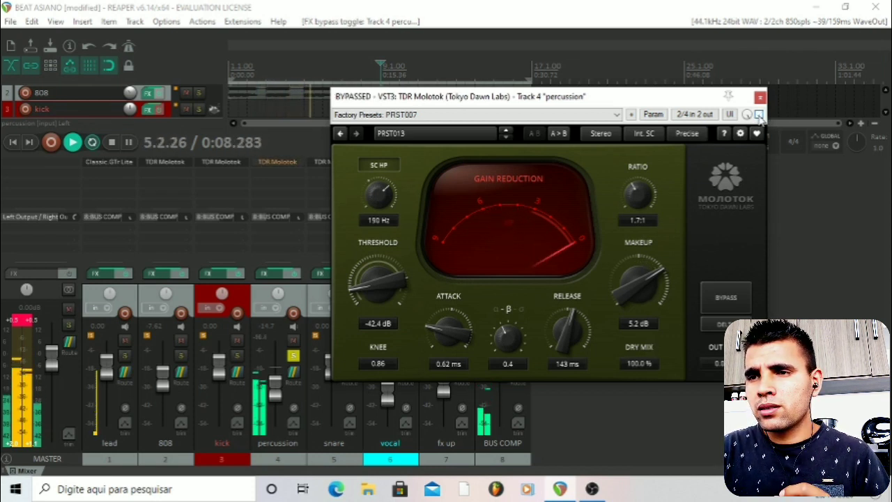
{"action": "left_click", "coordinate": [759, 114]}
Set the percussion compressor's ratio to 2.0:1, attack to 0.32 ms, threshold to -35.8 dB and release to 25 ms, close it and stop playback
{"action": "left_click_drag", "start_coordinate": [637, 195], "coordinate": [636, 187]}
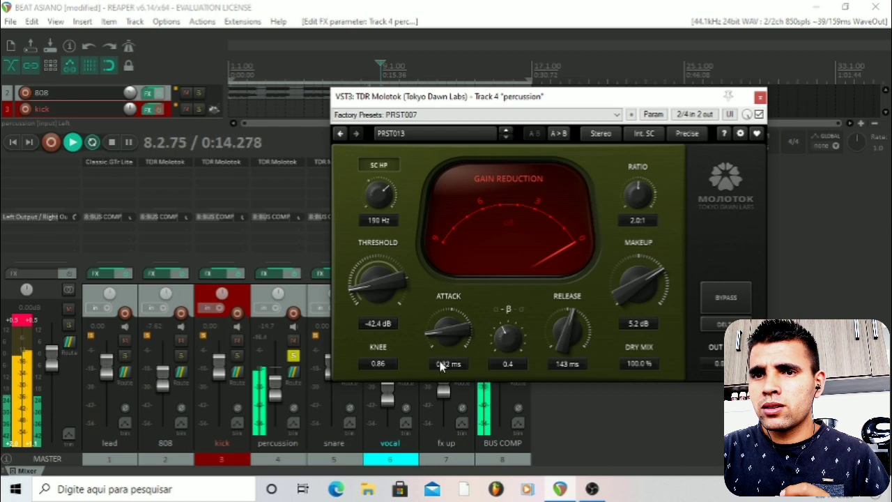
{"action": "mouse_move", "coordinate": [378, 282]}
{"action": "left_mouse_down"}
{"action": "mouse_move", "coordinate": [377, 273]}
{"action": "mouse_move", "coordinate": [377, 292]}
{"action": "left_mouse_up"}
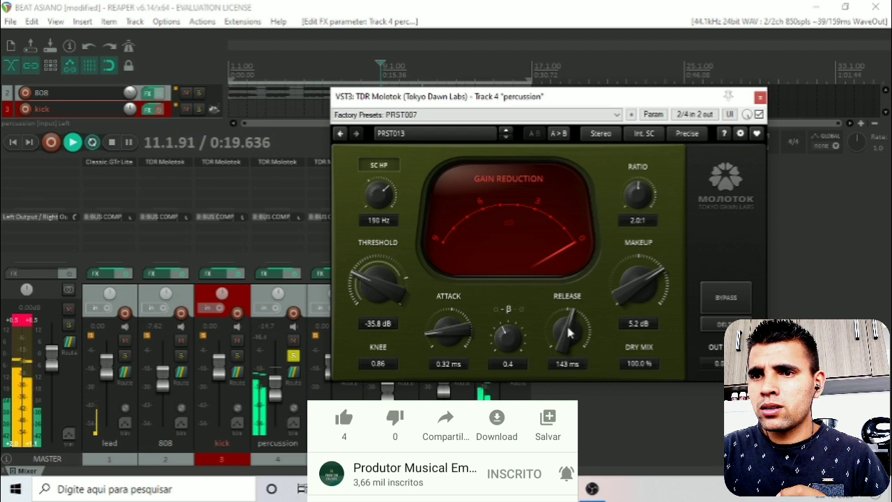
{"action": "left_click_drag", "start_coordinate": [567, 327], "coordinate": [567, 372]}
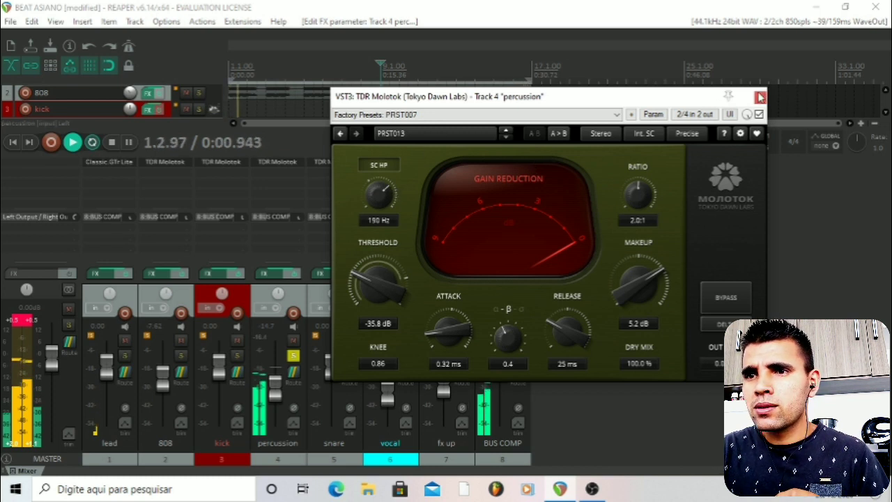
{"action": "left_click", "coordinate": [761, 98]}
{"action": "key", "text": "space"}
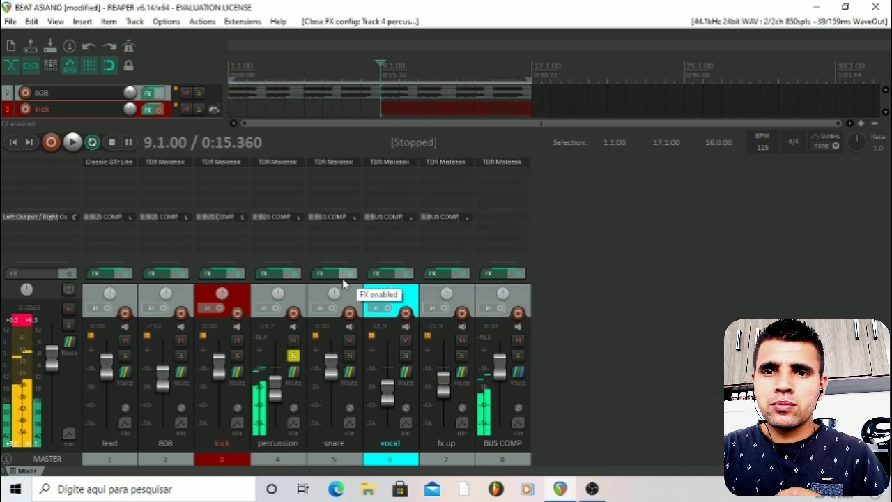
Solo the snare track instead of the percussion, select it and play it from bar 9
{"action": "left_click", "coordinate": [297, 357]}
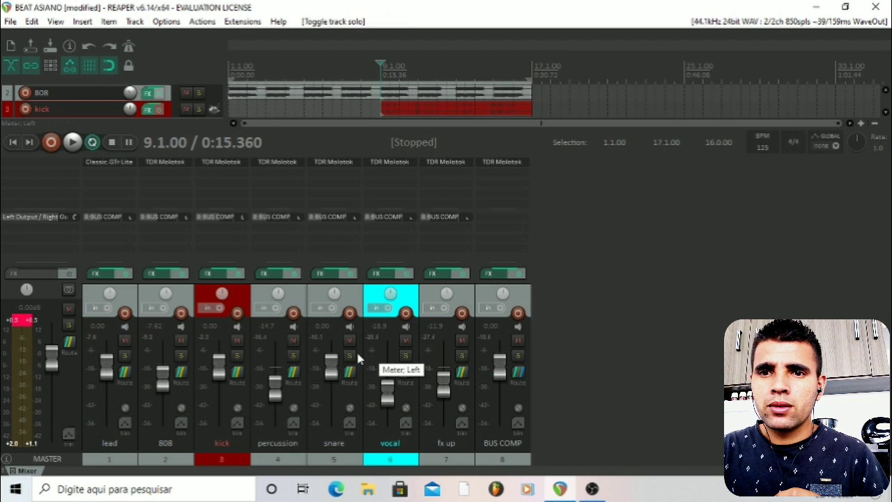
{"action": "left_click", "coordinate": [351, 357]}
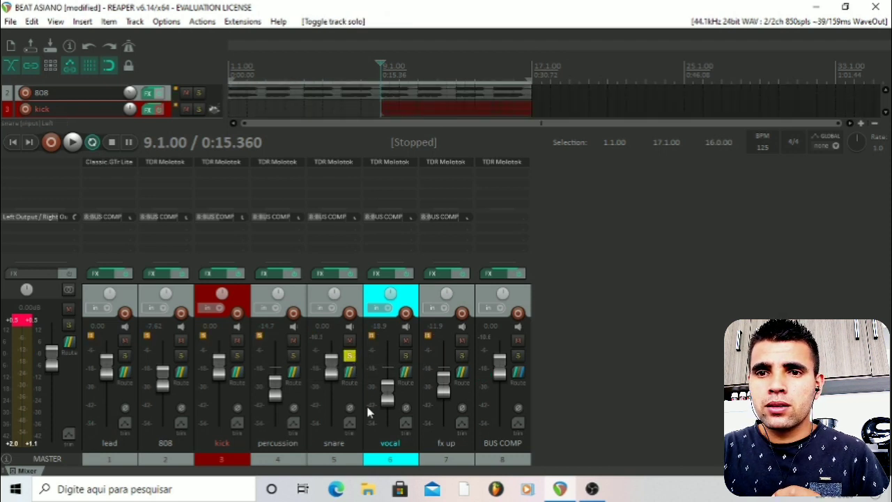
{"action": "left_click", "coordinate": [348, 458]}
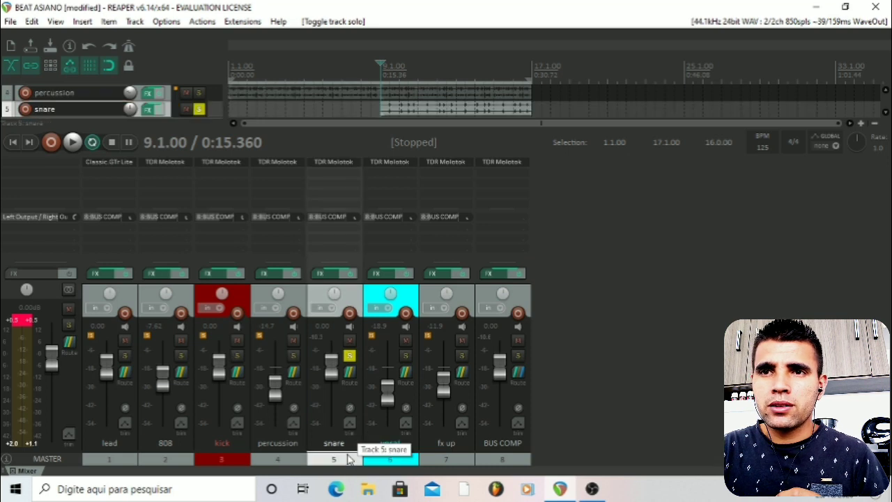
{"action": "key", "text": "space"}
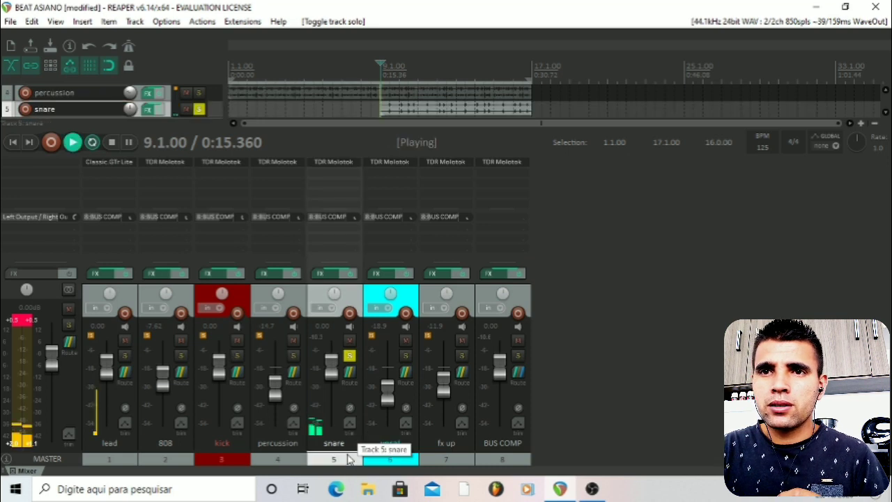
Open TDR Molotok on the snare track and set its threshold to -32.8 dB and attack to 0.18 ms
{"action": "left_click", "coordinate": [344, 165]}
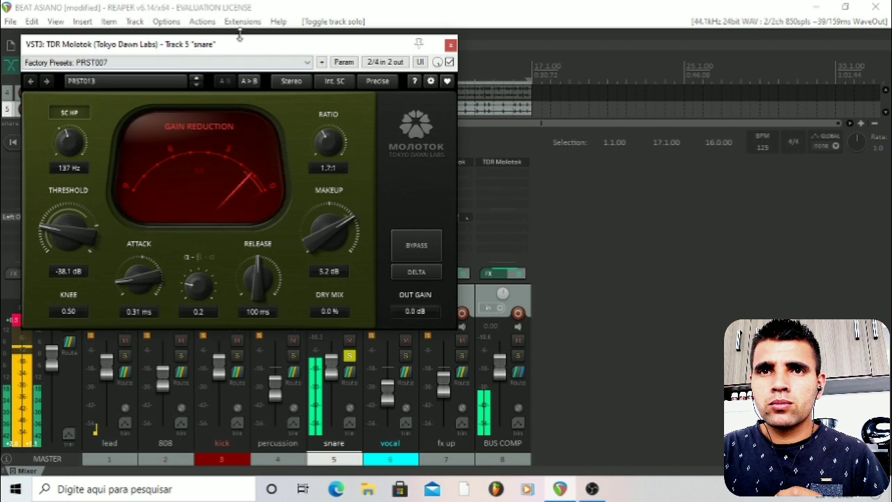
{"action": "left_click_drag", "start_coordinate": [241, 44], "coordinate": [576, 64]}
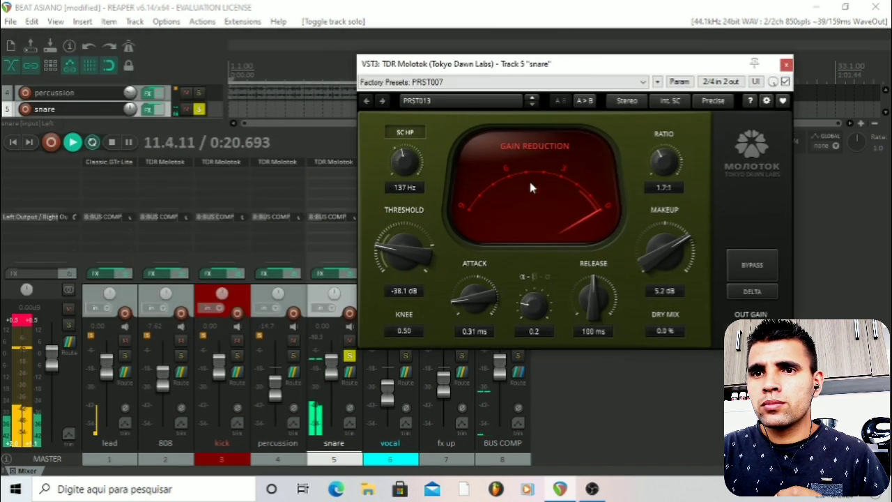
{"action": "left_click_drag", "start_coordinate": [404, 250], "coordinate": [404, 233]}
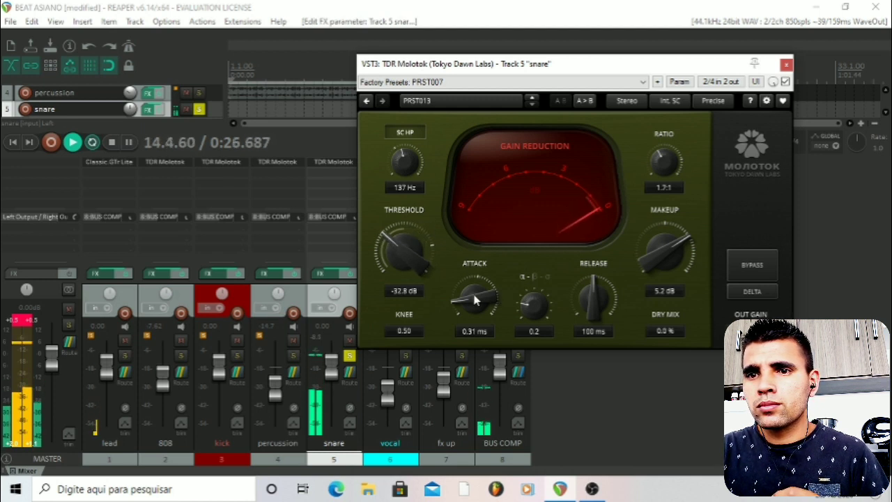
{"action": "left_click_drag", "start_coordinate": [474, 321], "coordinate": [475, 321]}
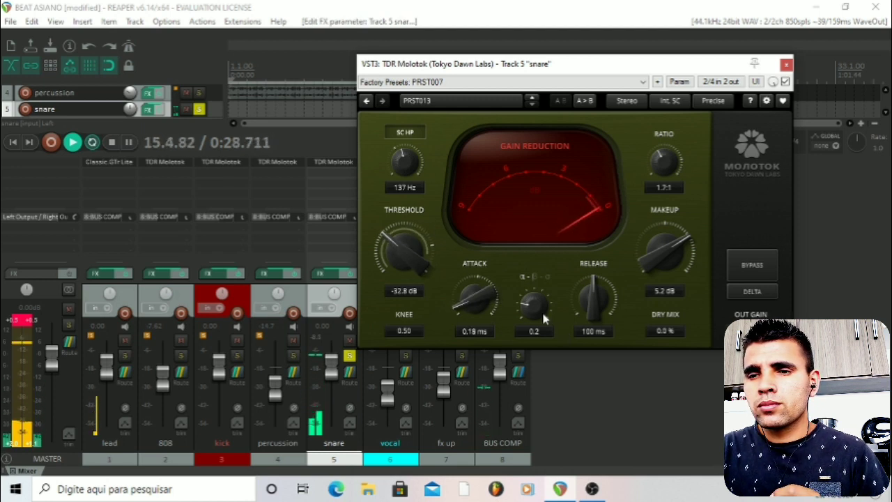
Set the snare compressor's alpha-beta control to 0.5, release to 30 ms, ratio to 2.0:1 and sidechain high-pass to 158 Hz
{"action": "left_click_drag", "start_coordinate": [541, 309], "coordinate": [540, 301]}
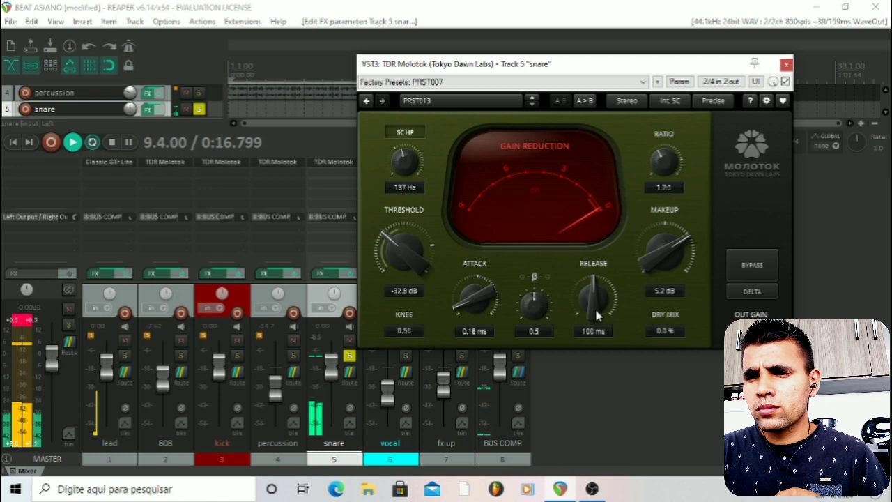
{"action": "mouse_move", "coordinate": [594, 306]}
{"action": "left_mouse_down"}
{"action": "mouse_move", "coordinate": [594, 278]}
{"action": "mouse_move", "coordinate": [595, 313]}
{"action": "left_mouse_up"}
{"action": "left_click_drag", "start_coordinate": [663, 189], "coordinate": [663, 178]}
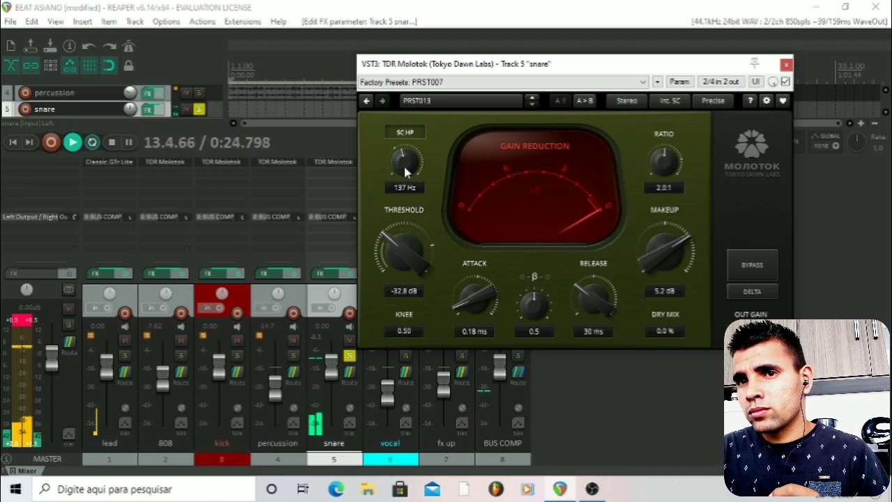
{"action": "left_click_drag", "start_coordinate": [404, 166], "coordinate": [404, 162]}
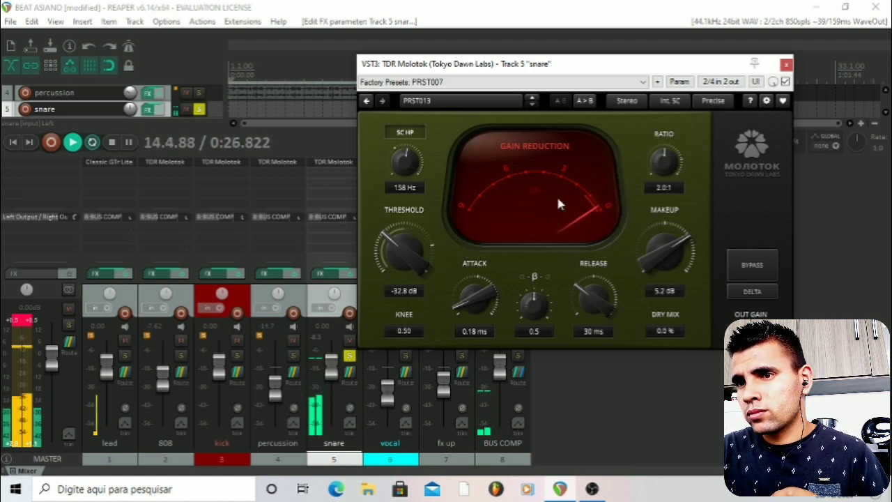
Set the snare compressor's dry mix to 64.6% and compare the sound with the plugin bypassed
{"action": "left_click_drag", "start_coordinate": [670, 330], "coordinate": [670, 302]}
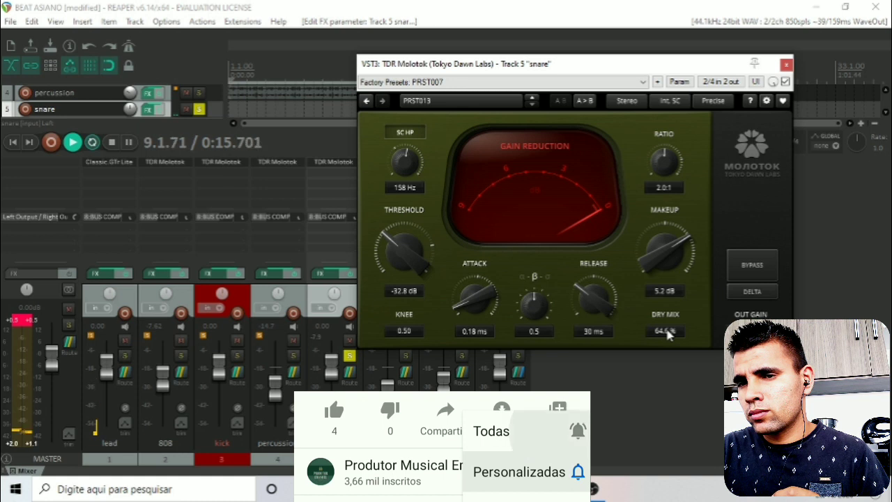
{"action": "left_click", "coordinate": [785, 81]}
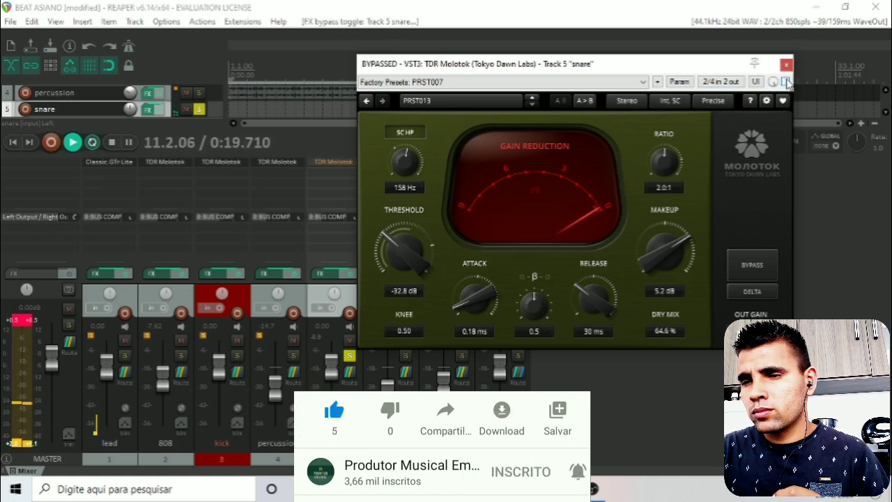
{"action": "left_click", "coordinate": [785, 82]}
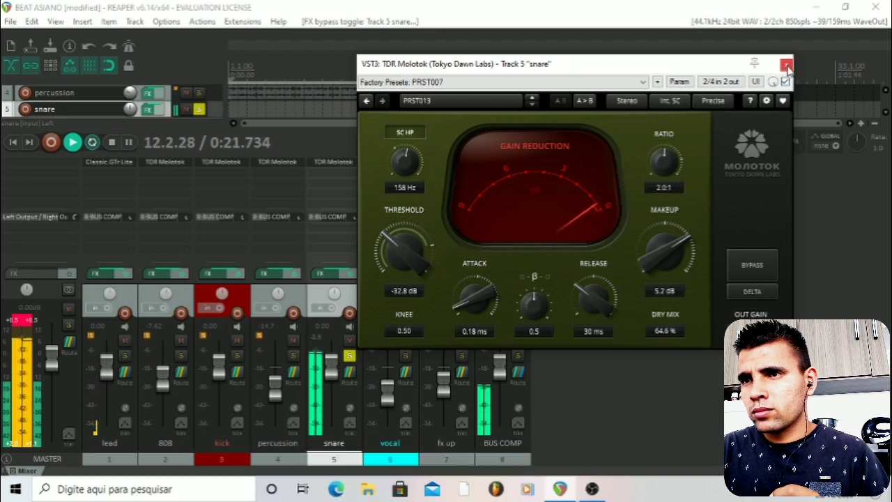
Close the snare compressor, stop playback and unsolo the snare track
{"action": "left_click", "coordinate": [785, 65]}
{"action": "key", "text": "space"}
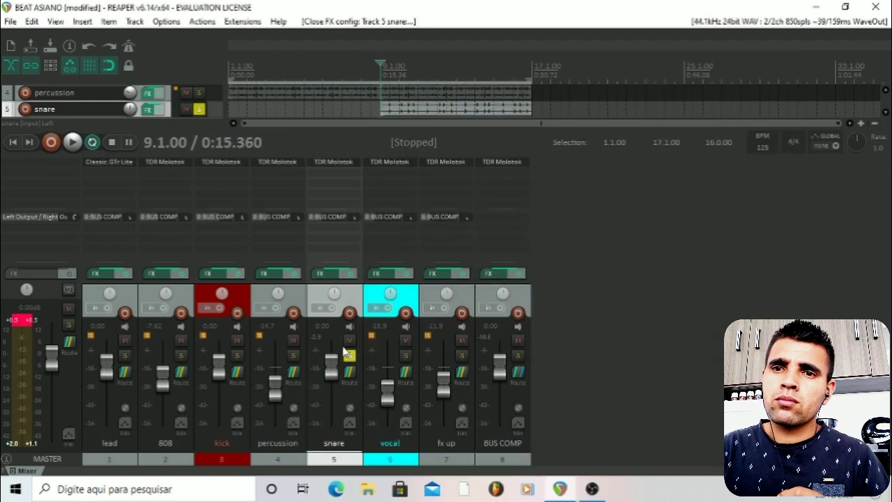
{"action": "left_click", "coordinate": [350, 356]}
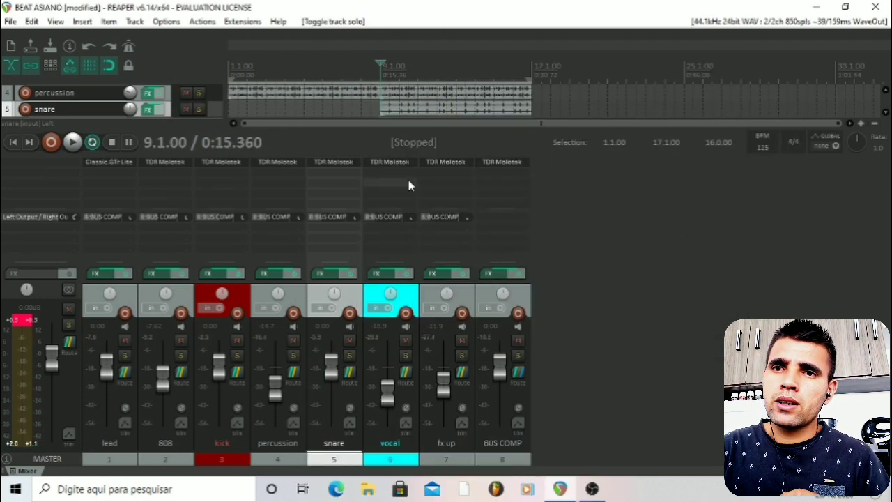
On the vocal track's TDR Molotok, set the attack to 0.14 ms and the alpha-beta control to 0.4, and close the plugin
{"action": "left_click", "coordinate": [390, 161]}
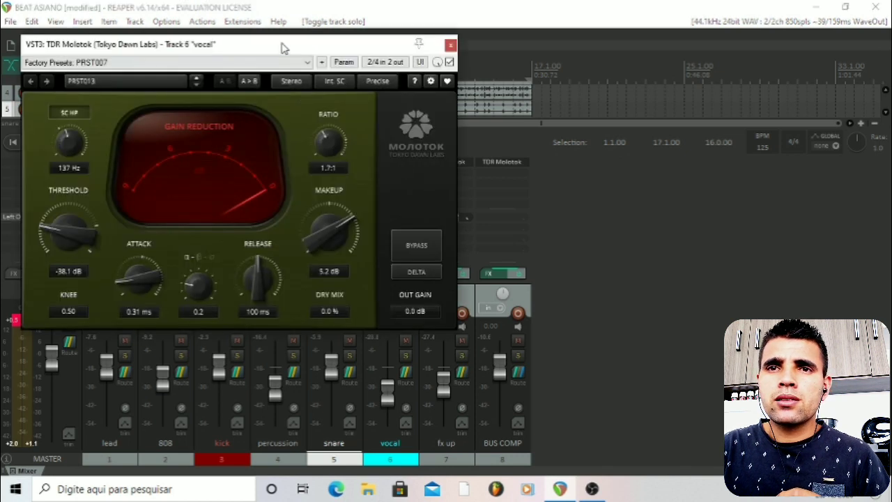
{"action": "left_click_drag", "start_coordinate": [282, 48], "coordinate": [570, 96]}
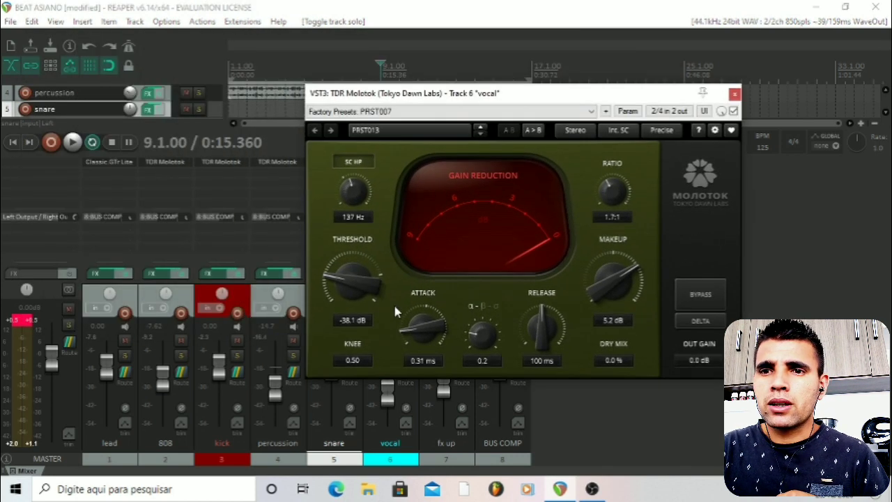
{"action": "left_click_drag", "start_coordinate": [419, 328], "coordinate": [419, 339]}
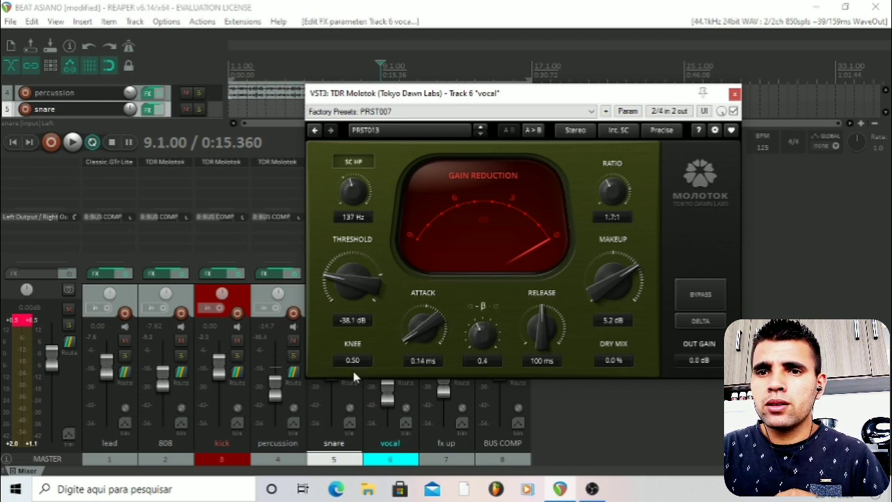
{"action": "left_click", "coordinate": [734, 93]}
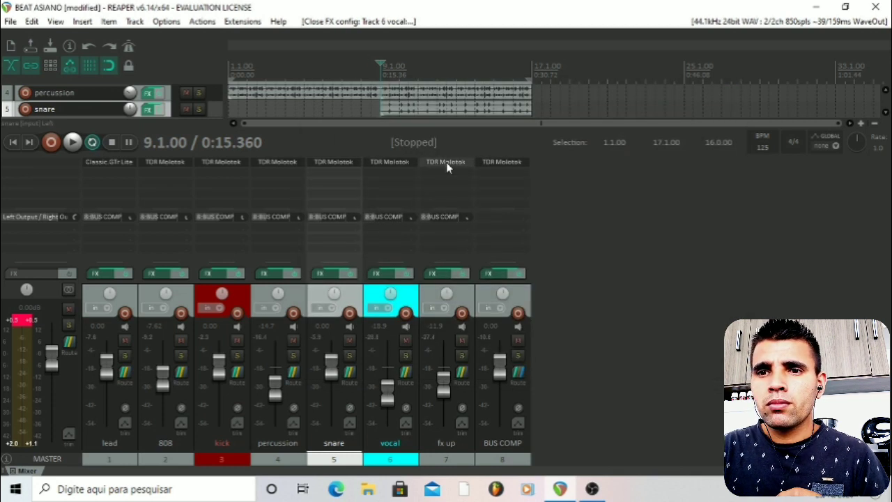
Open TDR Molotok on the fx up track, set its threshold to -44.0 dB and adjust the attack
{"action": "left_click", "coordinate": [446, 162]}
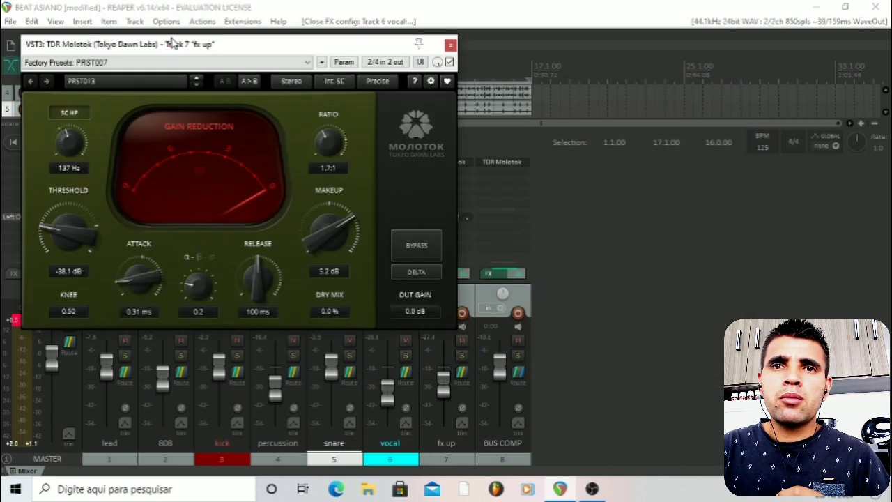
{"action": "left_click_drag", "start_coordinate": [172, 43], "coordinate": [492, 101]}
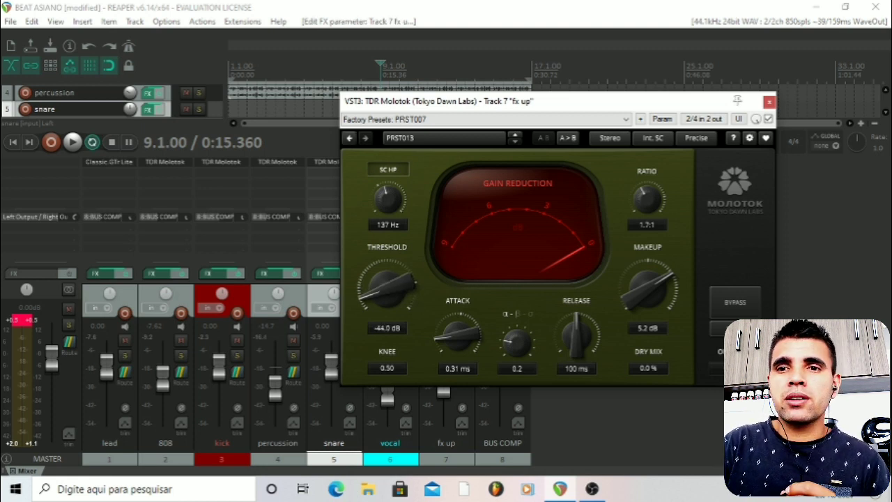
{"action": "left_click_drag", "start_coordinate": [471, 337], "coordinate": [471, 346]}
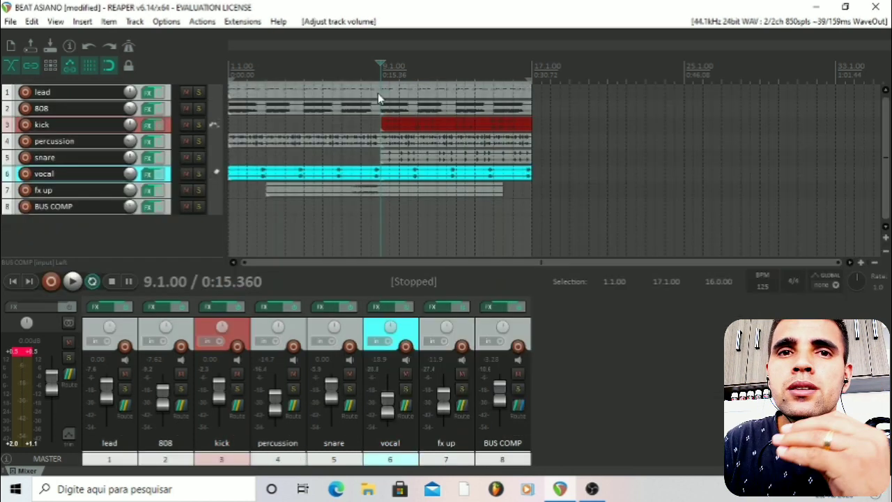
Play the full beat from bar 9 and compare it with the effects on all tracks disabled and enabled
{"action": "key", "text": "space"}
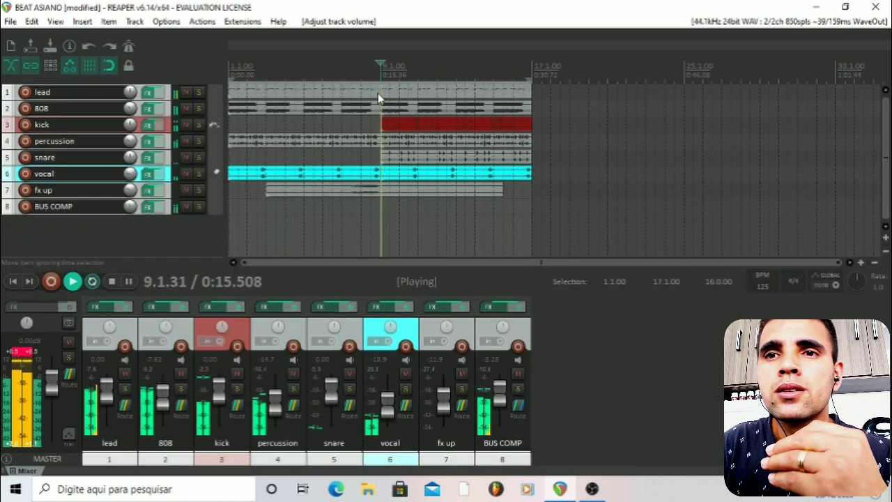
{"action": "left_click", "coordinate": [158, 97], "text": "ctrl"}
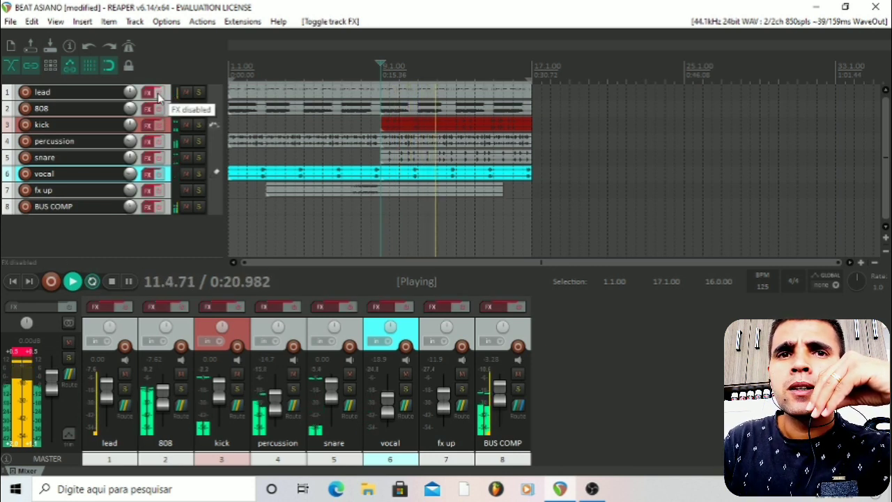
{"action": "left_click", "coordinate": [159, 97], "text": "ctrl"}
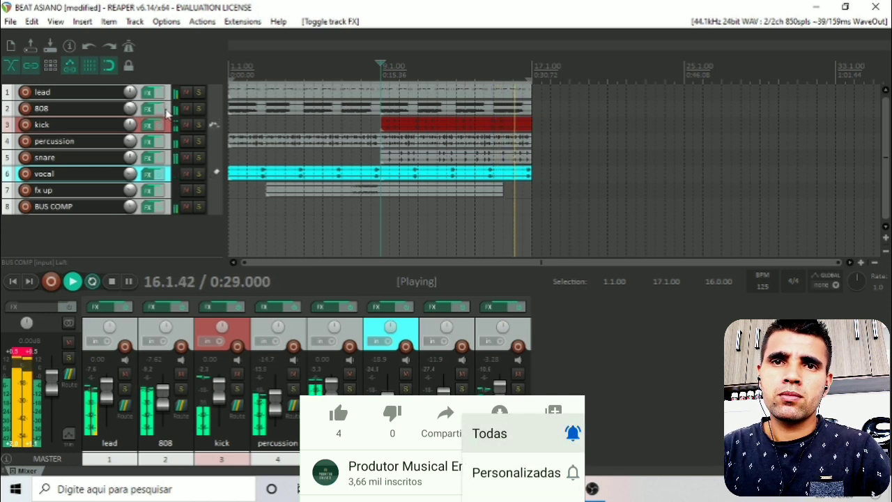
Compare the playing beat with effects repeatedly bypassed and re-enabled on every track except lead, finishing with effects enabled and playback stopped
{"action": "left_click", "coordinate": [161, 109], "text": "ctrl"}
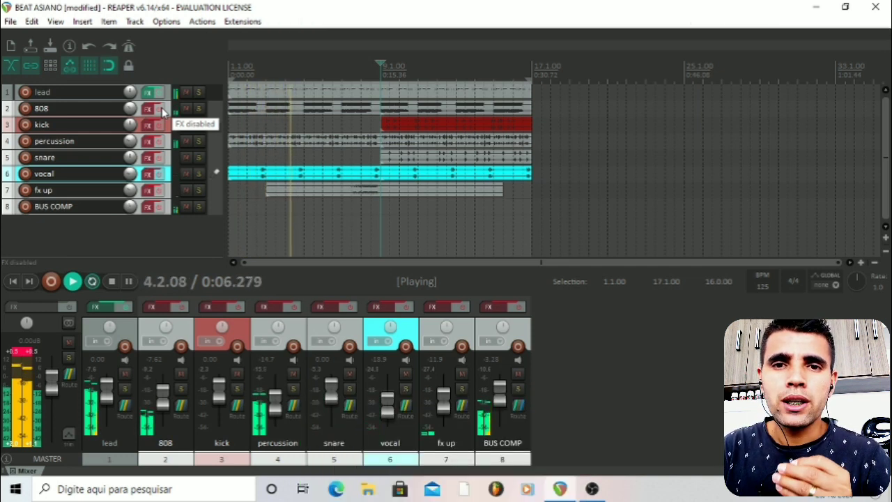
{"action": "left_click", "coordinate": [161, 110], "text": "ctrl"}
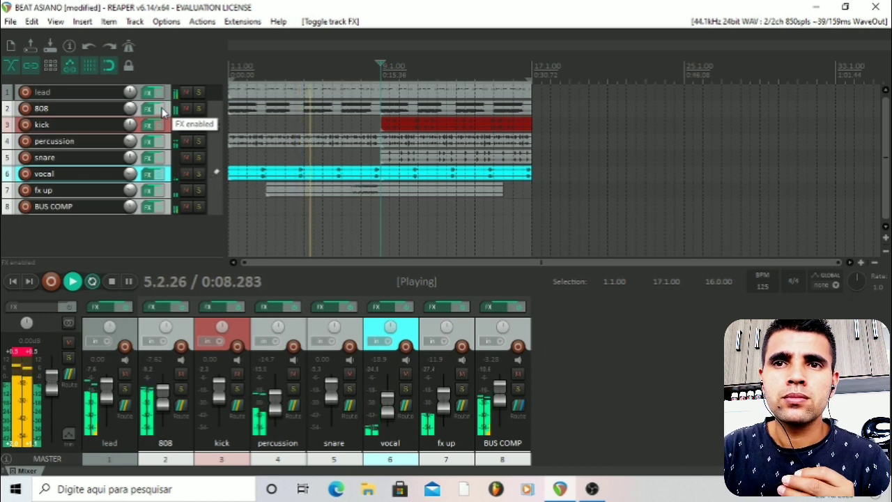
{"action": "left_click", "coordinate": [161, 110], "text": "ctrl"}
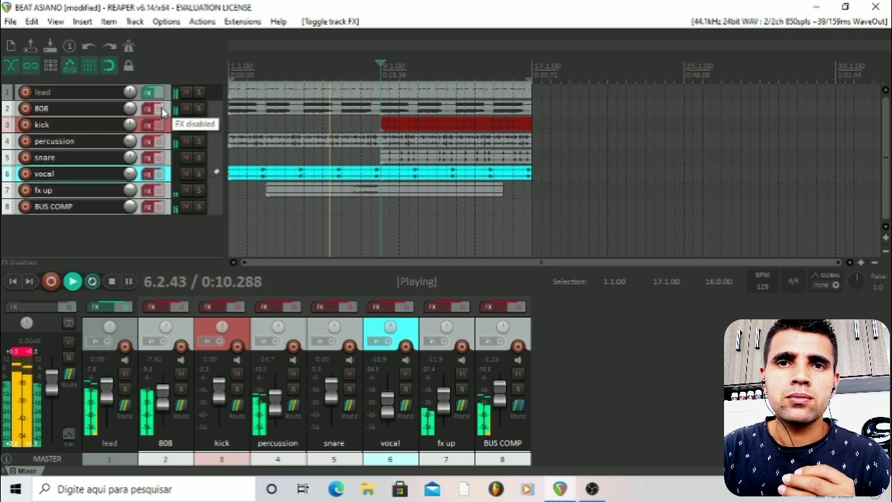
{"action": "left_click", "coordinate": [161, 110], "text": "ctrl"}
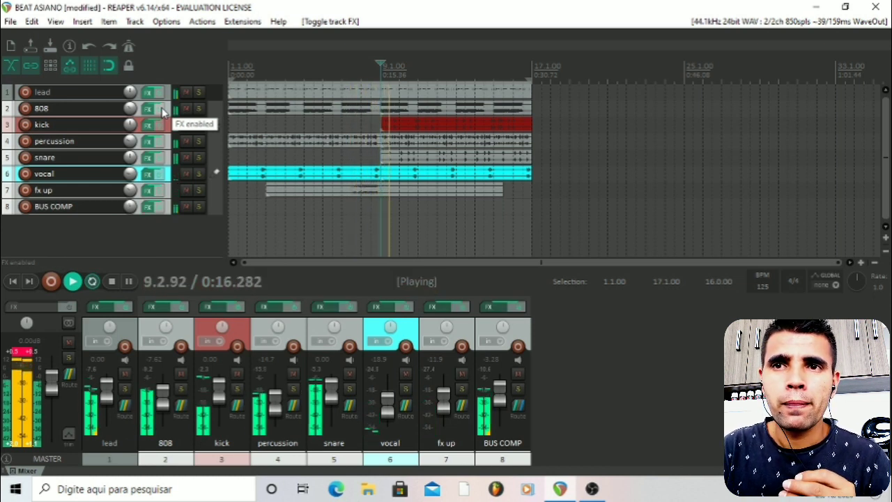
{"action": "left_click", "coordinate": [161, 109], "text": "ctrl"}
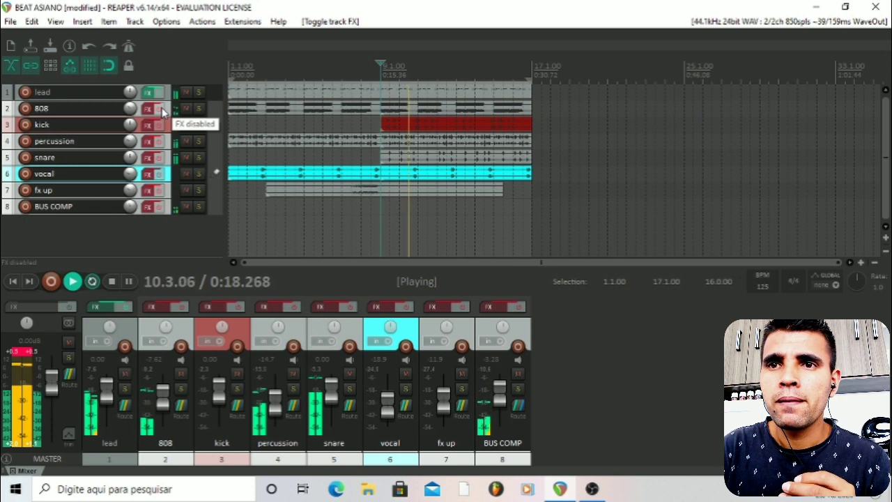
{"action": "left_click", "coordinate": [161, 109], "text": "ctrl"}
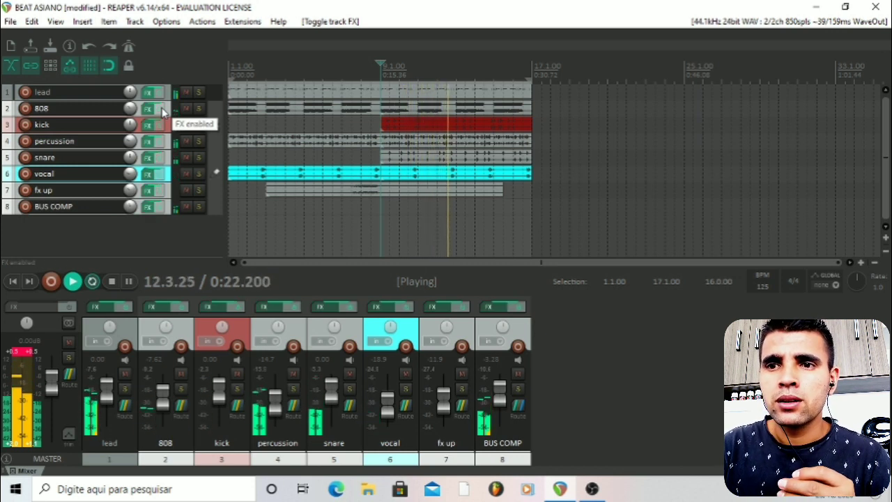
{"action": "left_click", "coordinate": [161, 110], "text": "ctrl"}
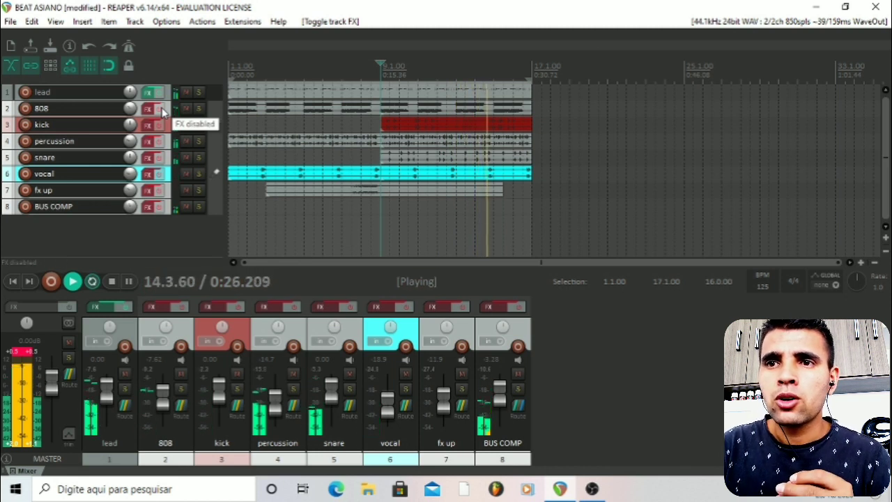
{"action": "left_click", "coordinate": [161, 109], "text": "ctrl"}
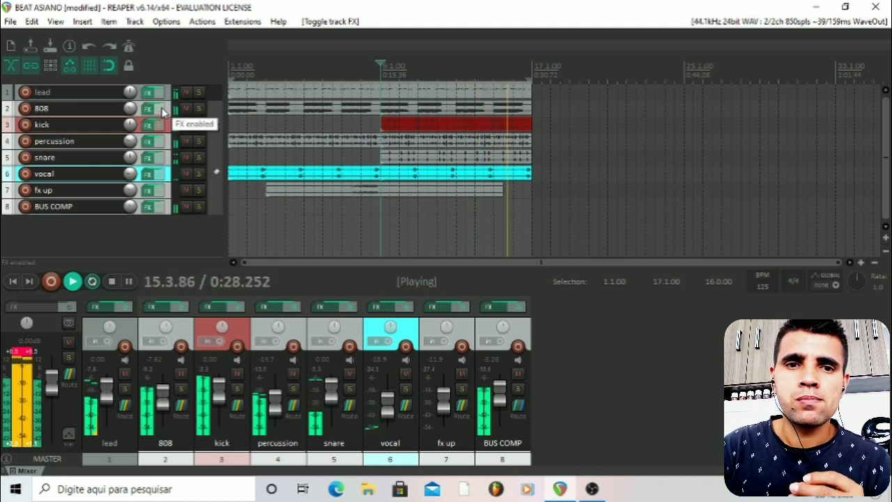
{"action": "key", "text": "space"}
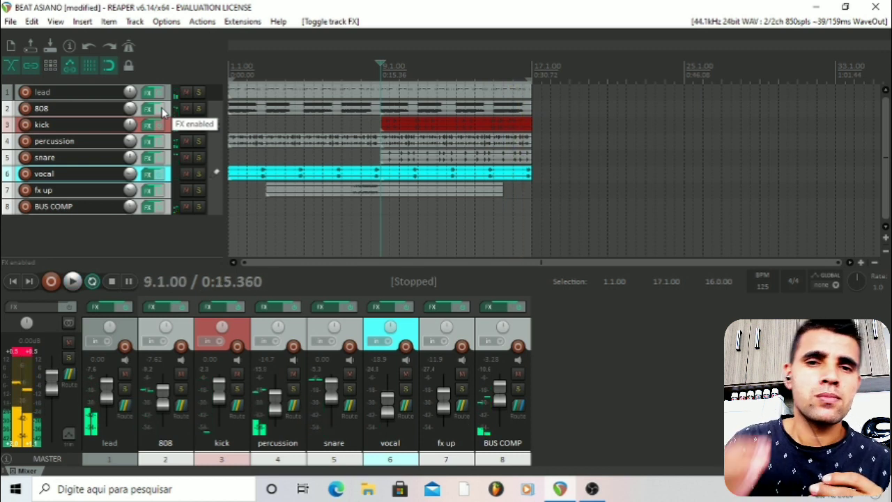